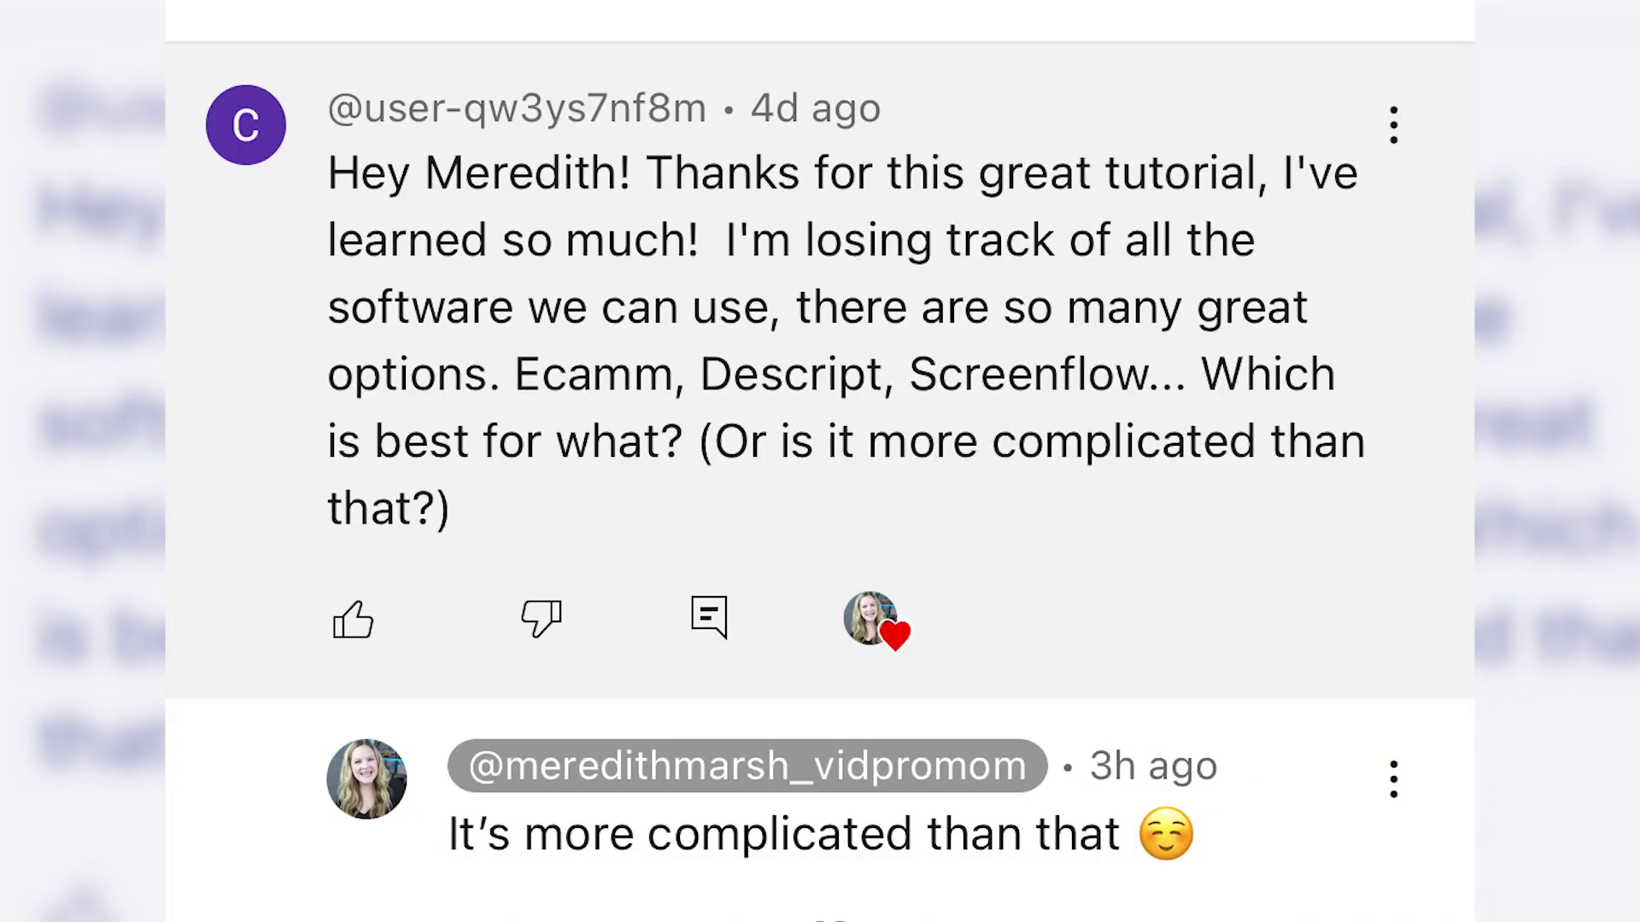
# Delete the filler word 'um' after 'a live presentation,' in the Descript transcript
pyautogui.moveTo(721, 241); pyautogui.dragTo(1223, 275)
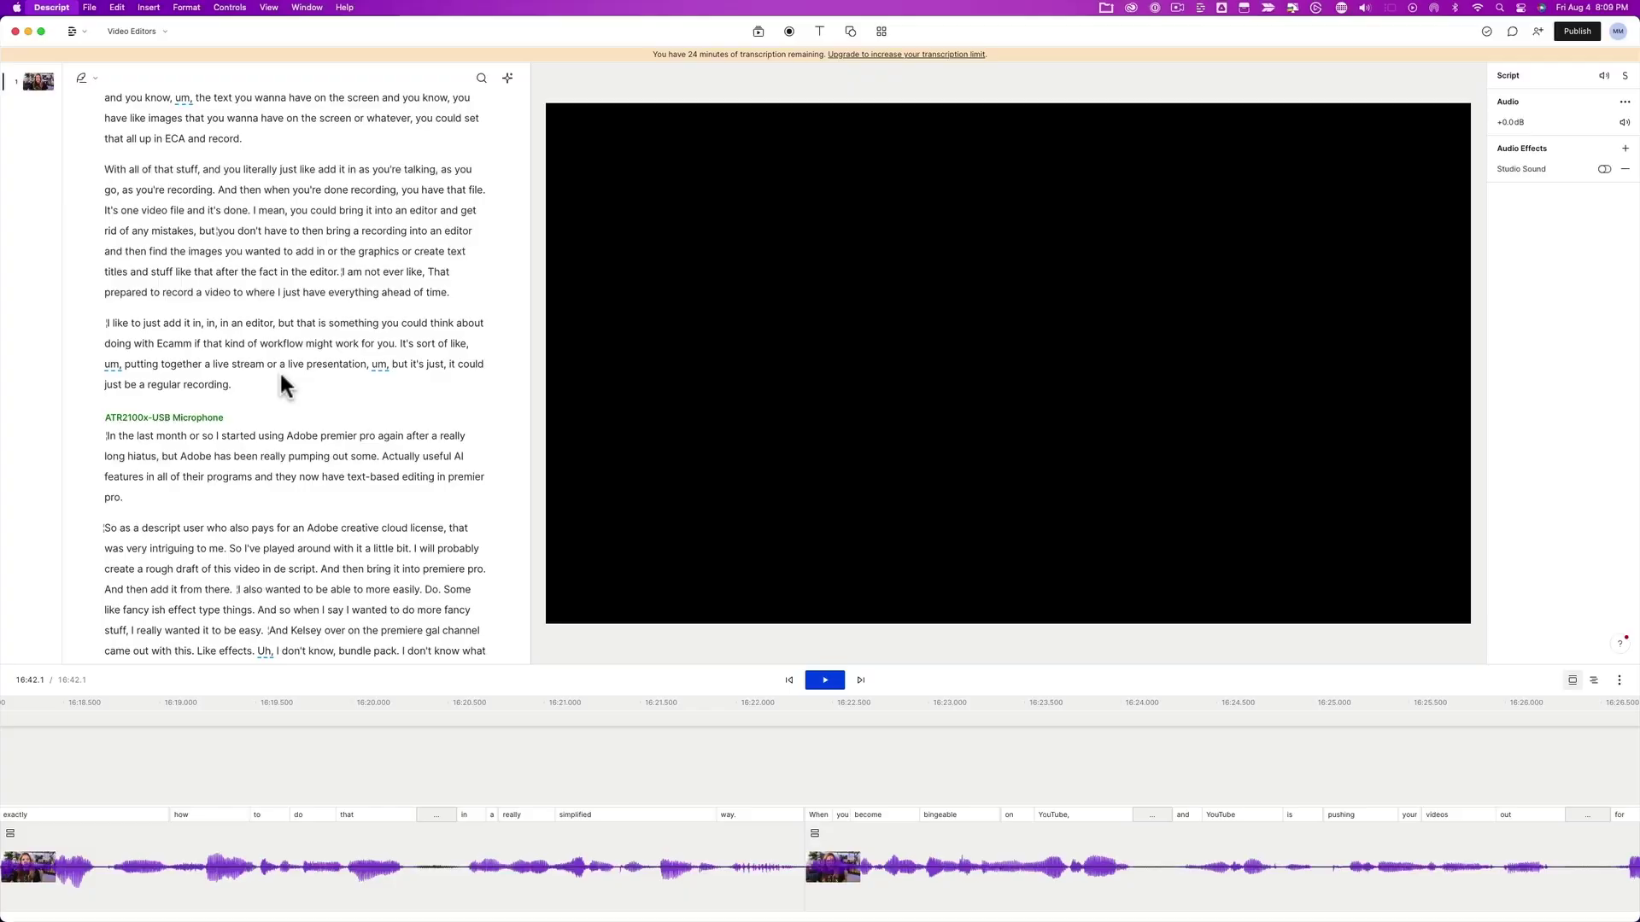
pyautogui.click(360, 363)
pyautogui.click(376, 364)
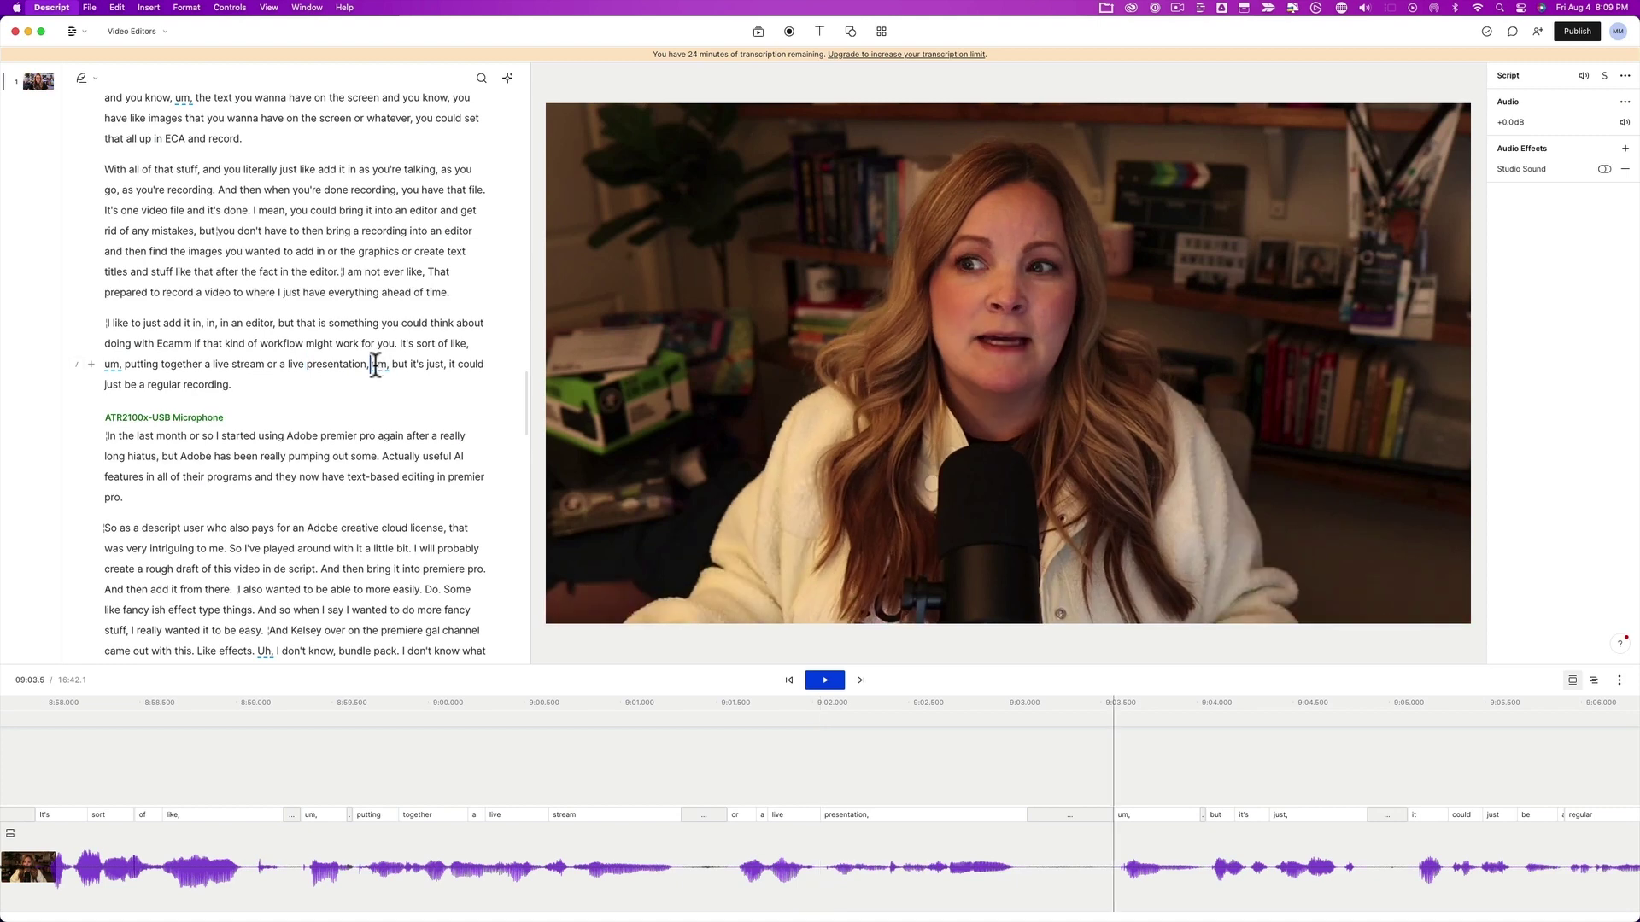
pyautogui.moveTo(374, 368); pyautogui.dragTo(389, 368)
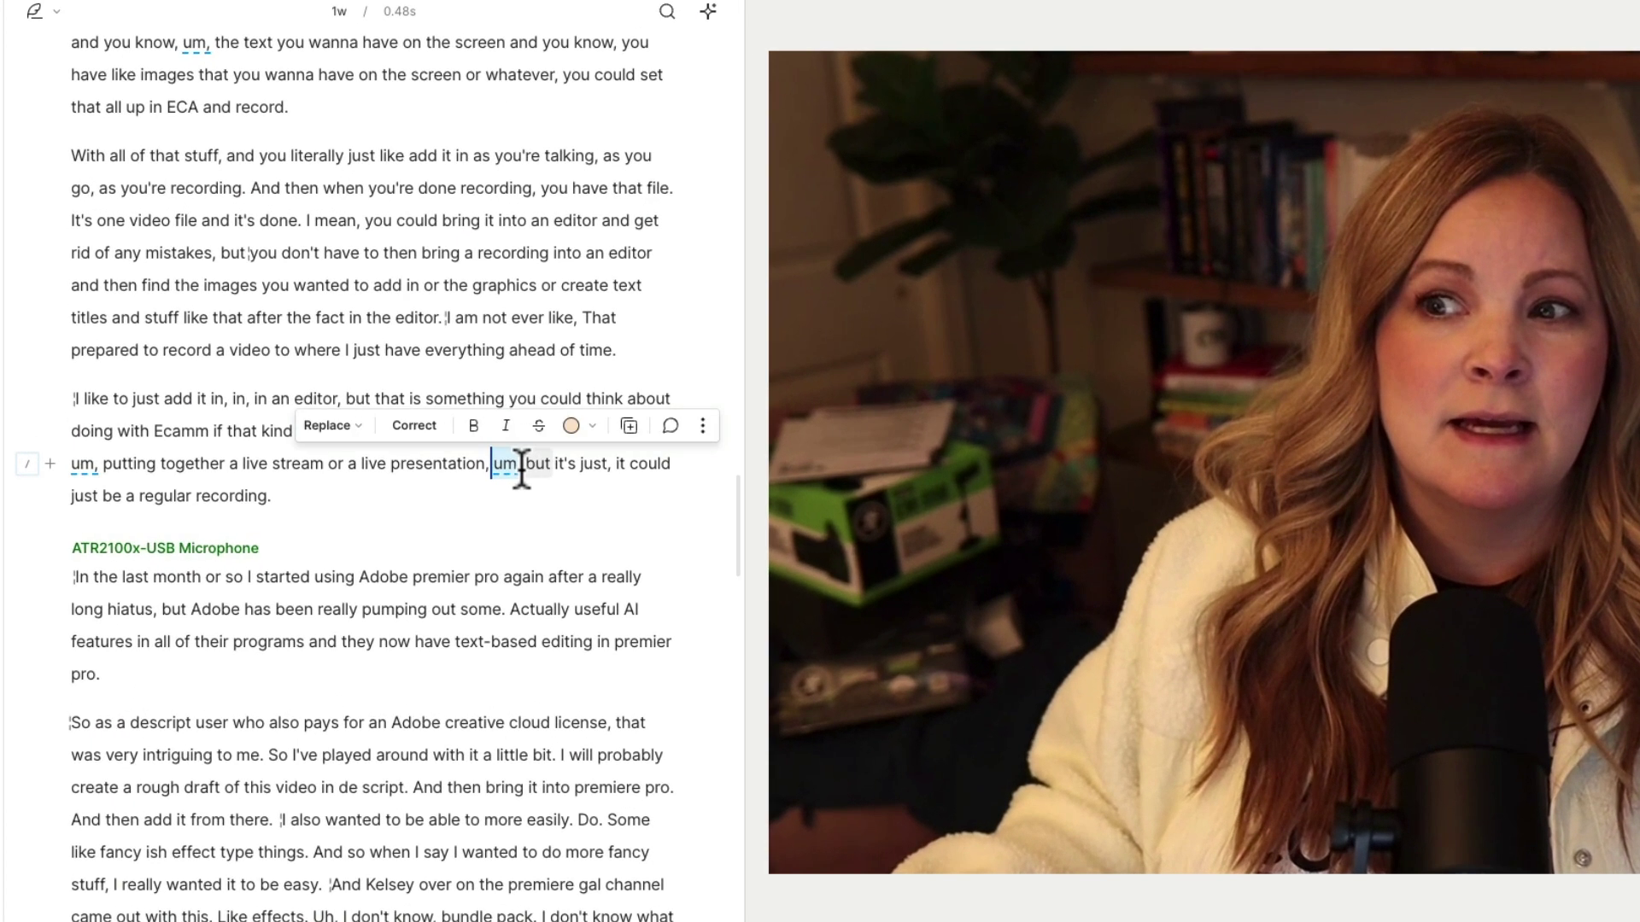
pyautogui.press('BackSpace')
# Select and then deselect the word 'Definitely' near the commenter passage higher in the script
pyautogui.scroll(6, 368, 478)
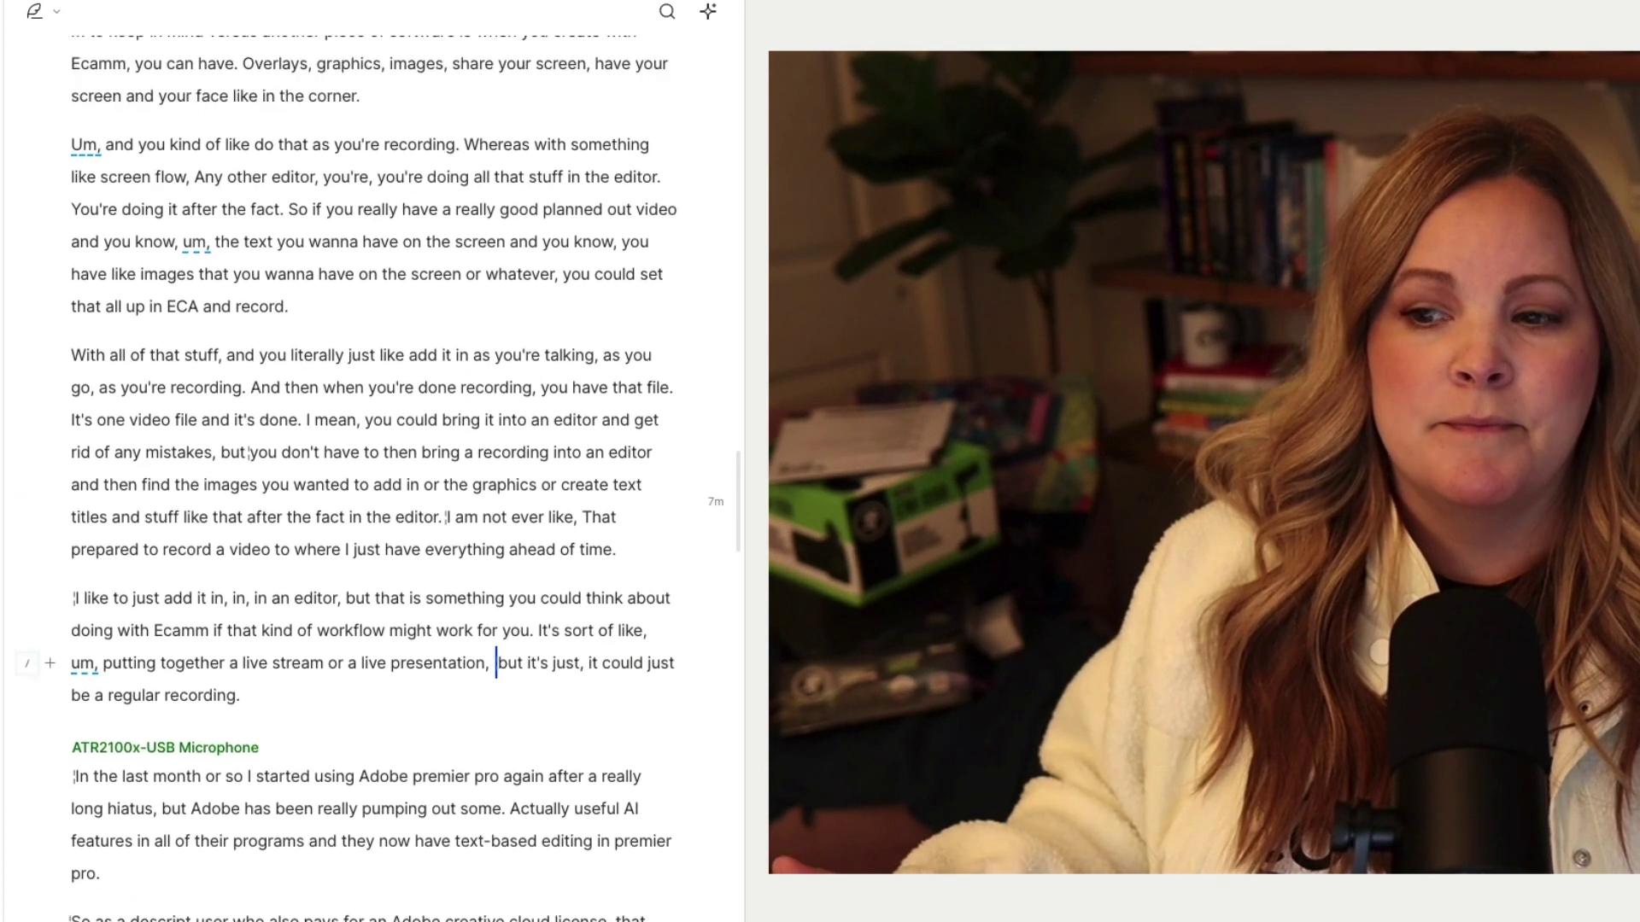
pyautogui.scroll(7, 452, 404)
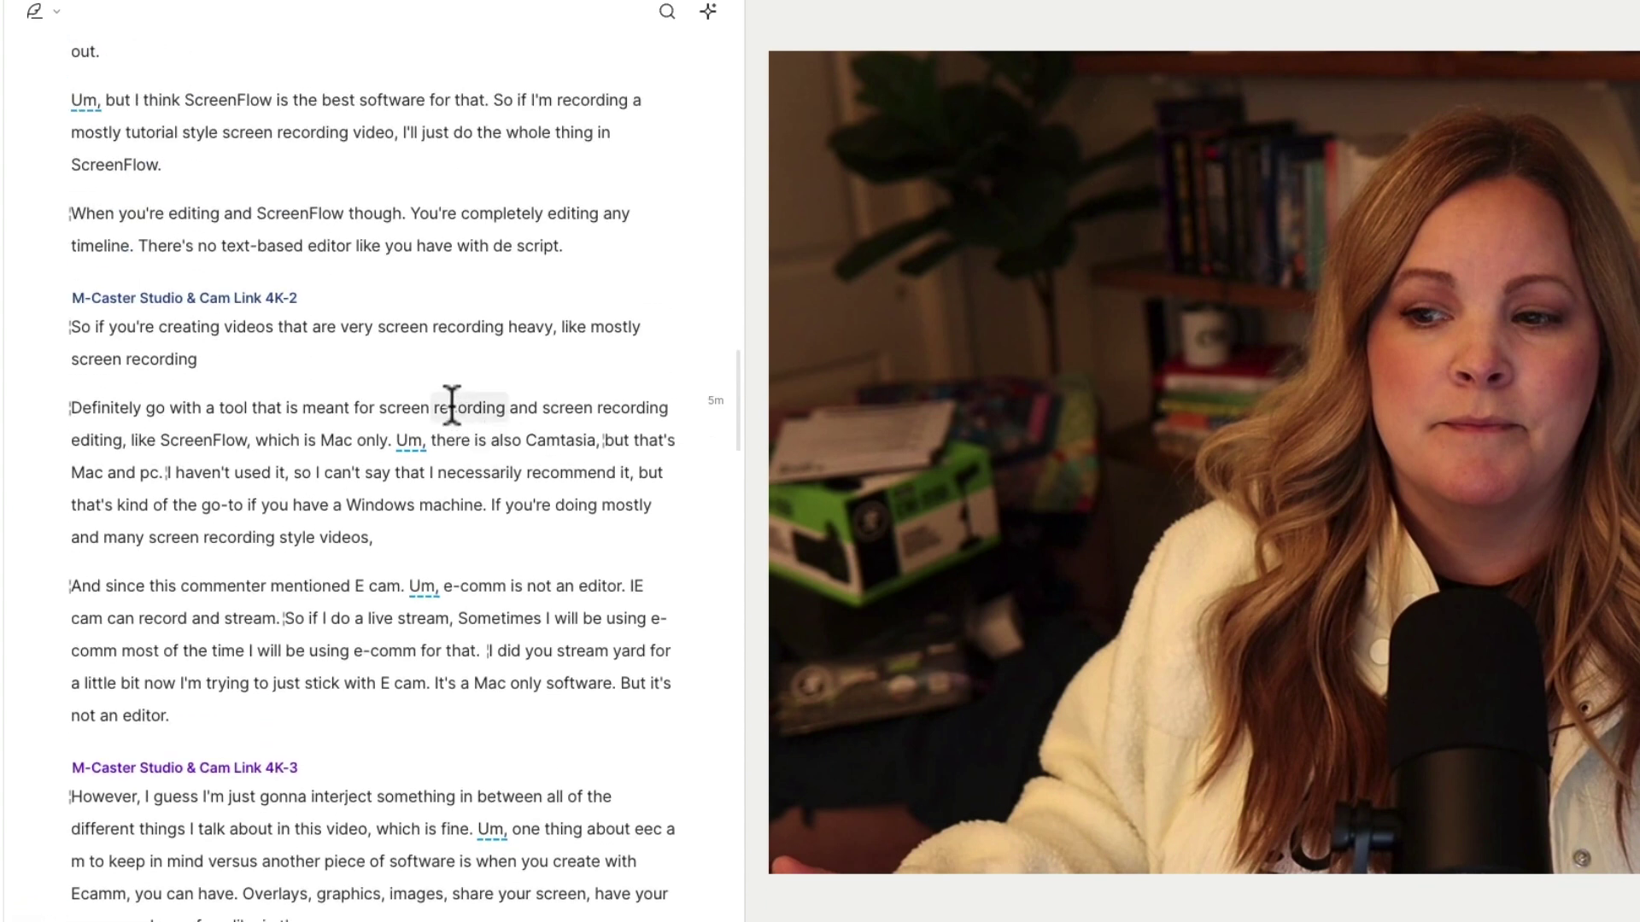
pyautogui.click(270, 586)
pyautogui.scroll(1, 308, 571)
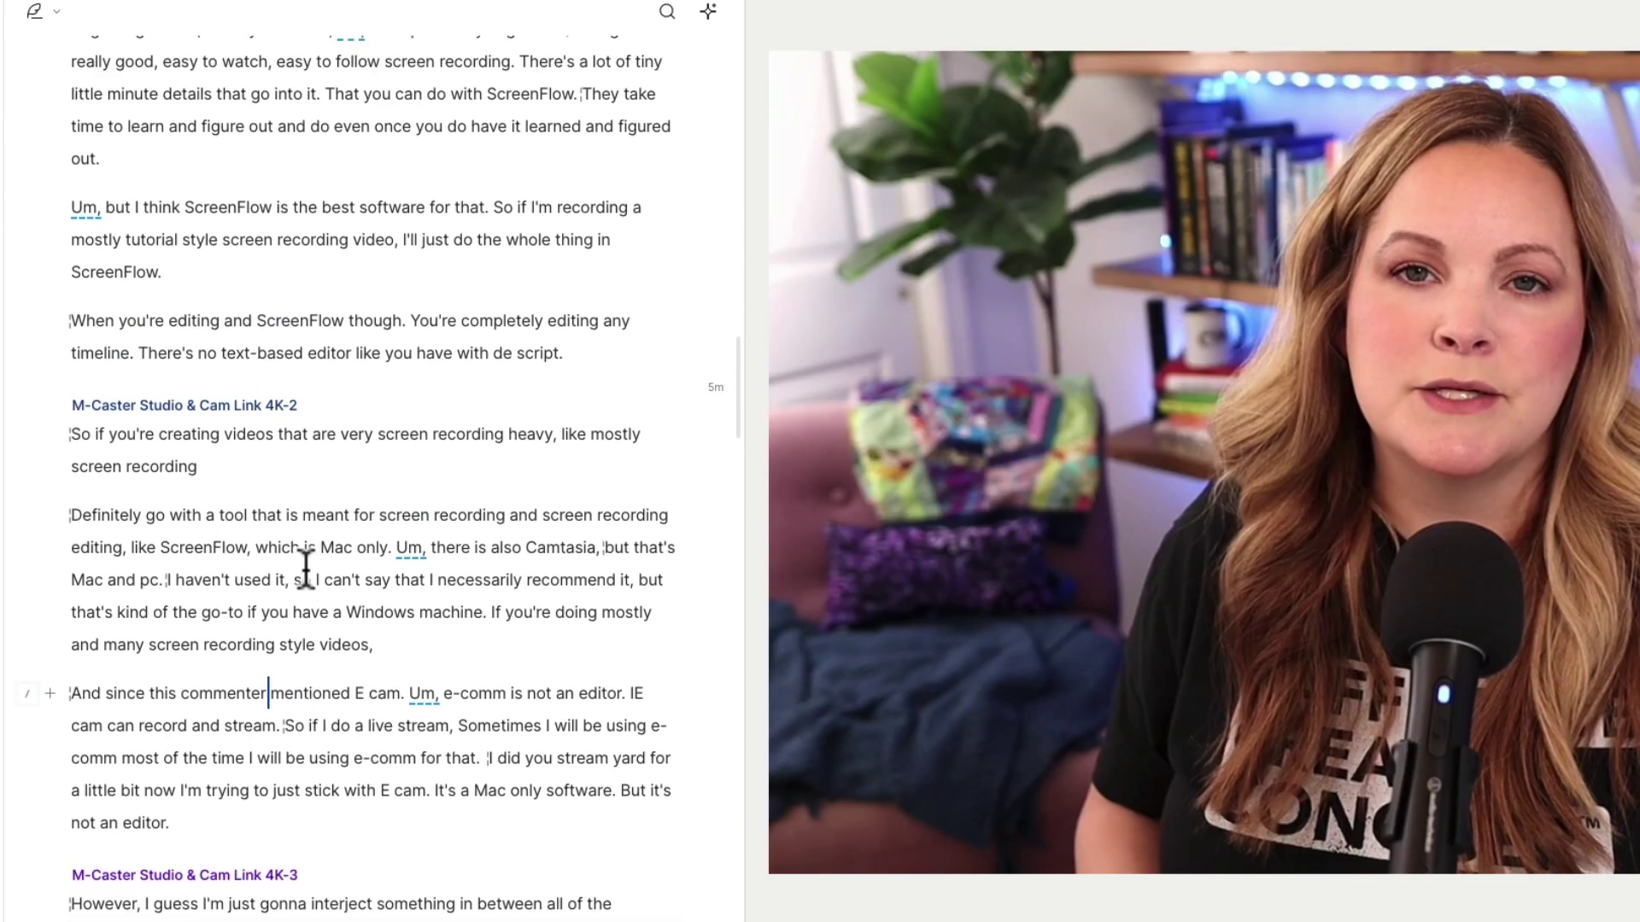
pyautogui.click(75, 515)
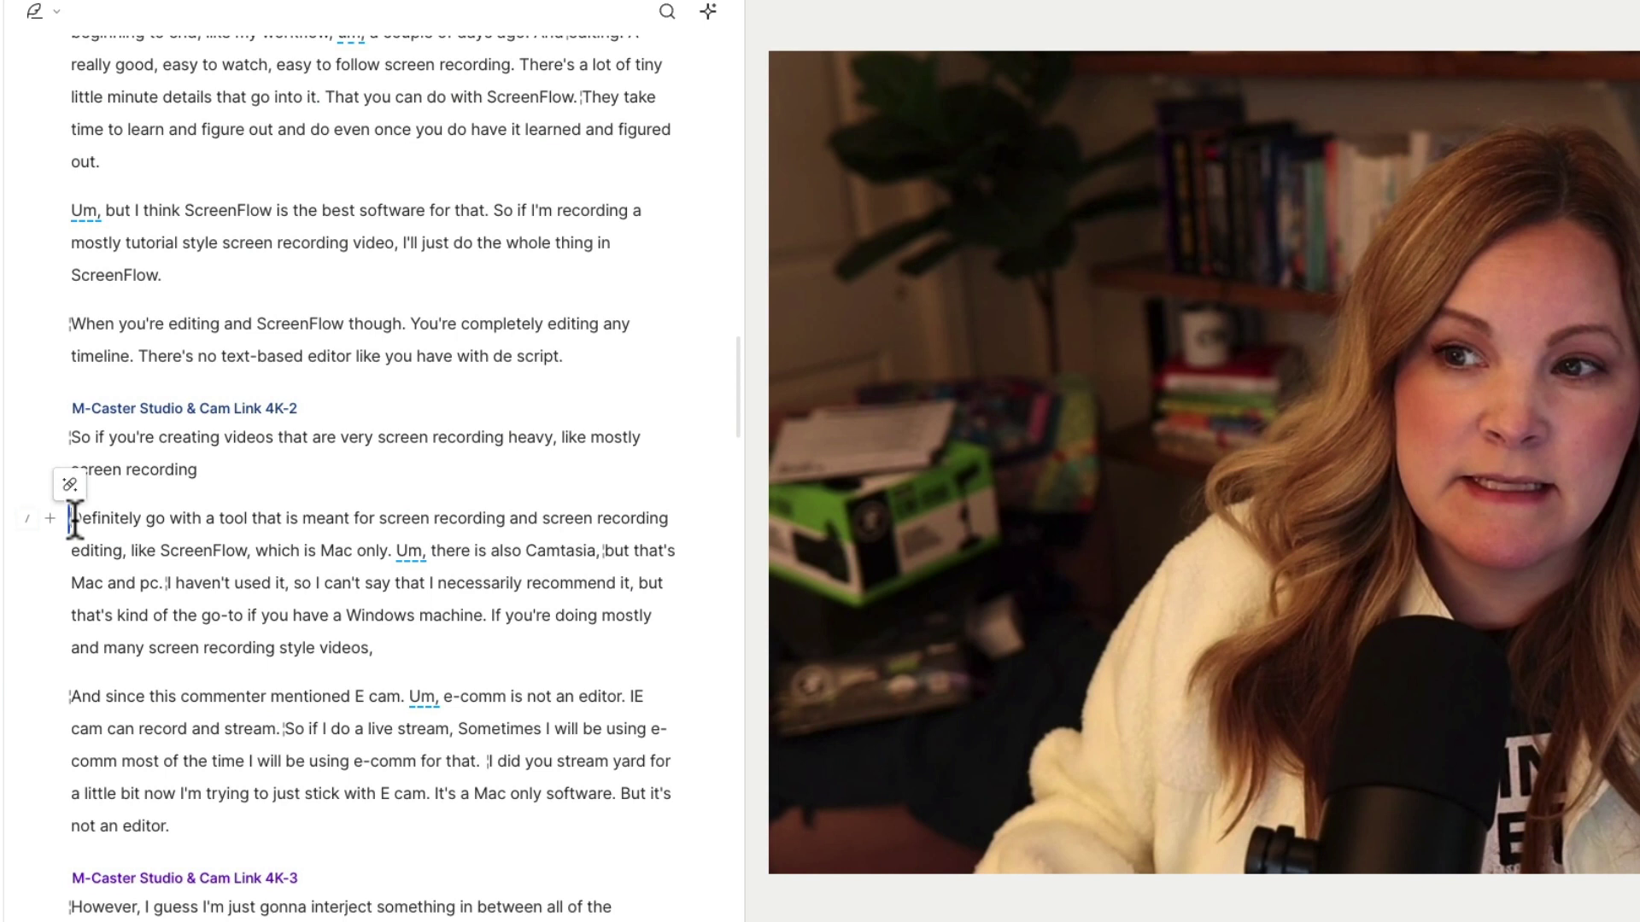
pyautogui.moveTo(75, 521); pyautogui.dragTo(151, 523)
pyautogui.click(162, 691)
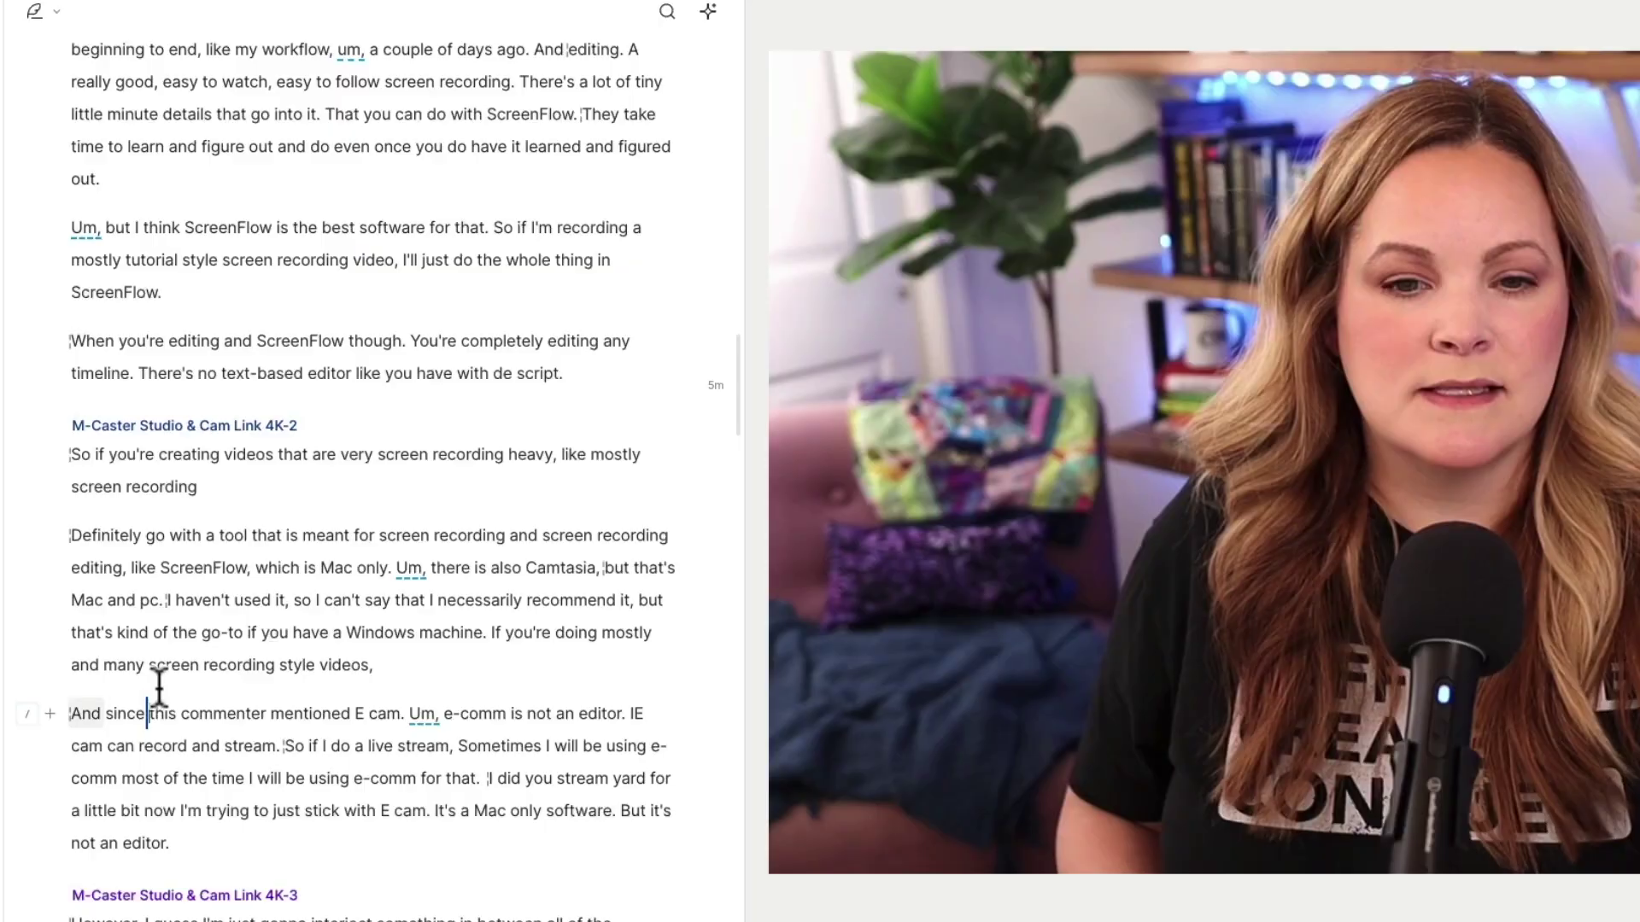
pyautogui.scroll(-1, 157, 684)
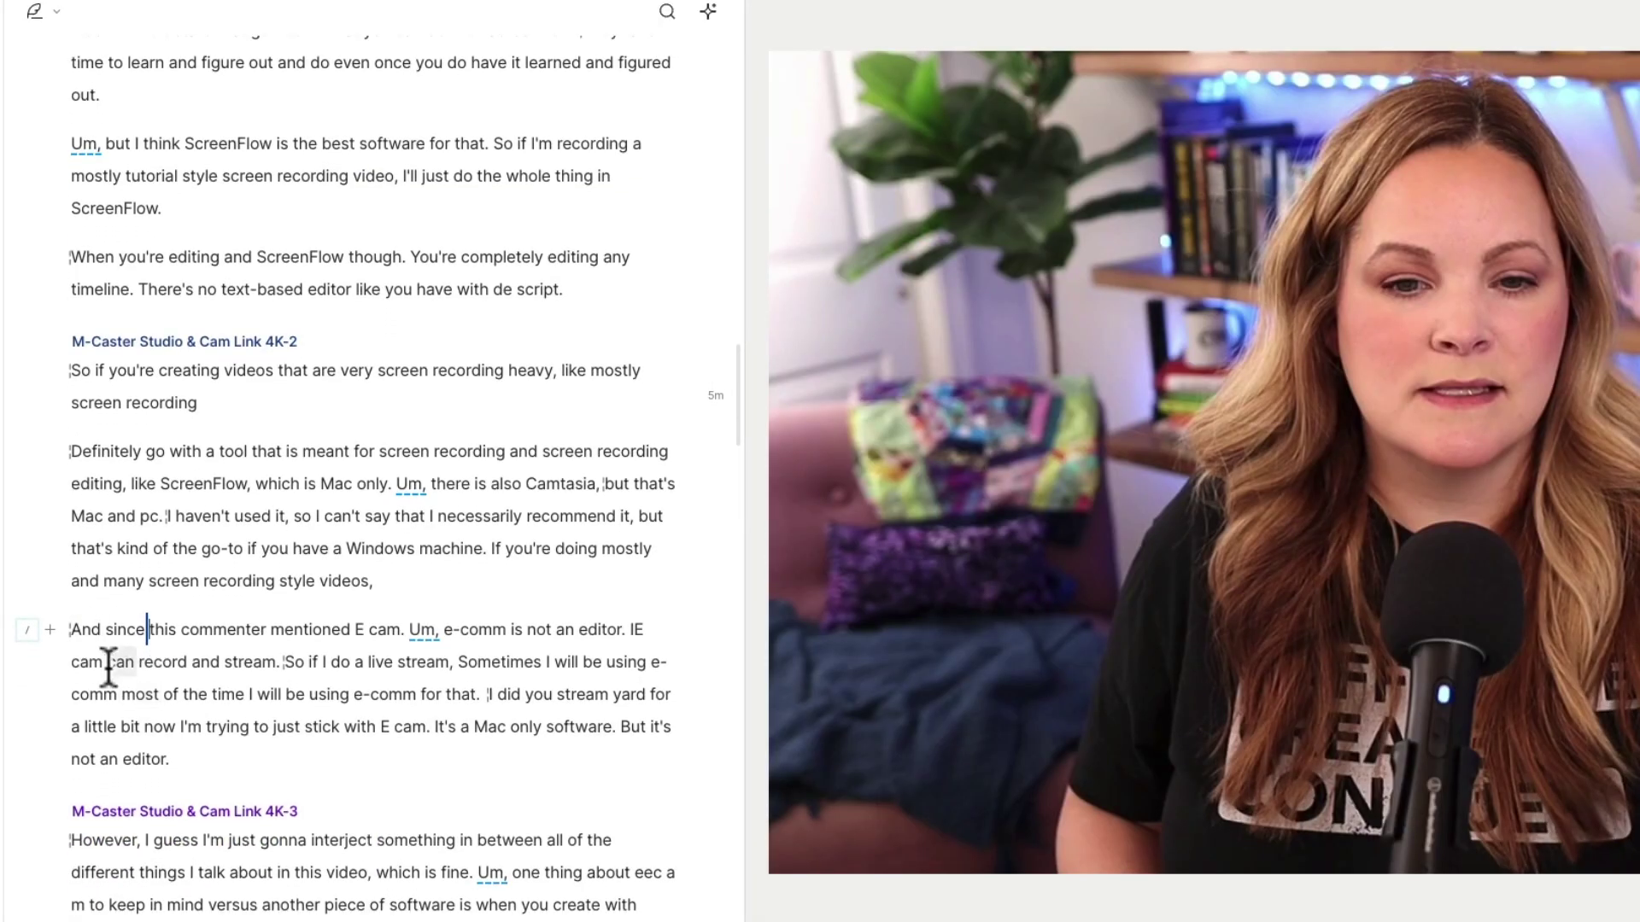
pyautogui.click(106, 629)
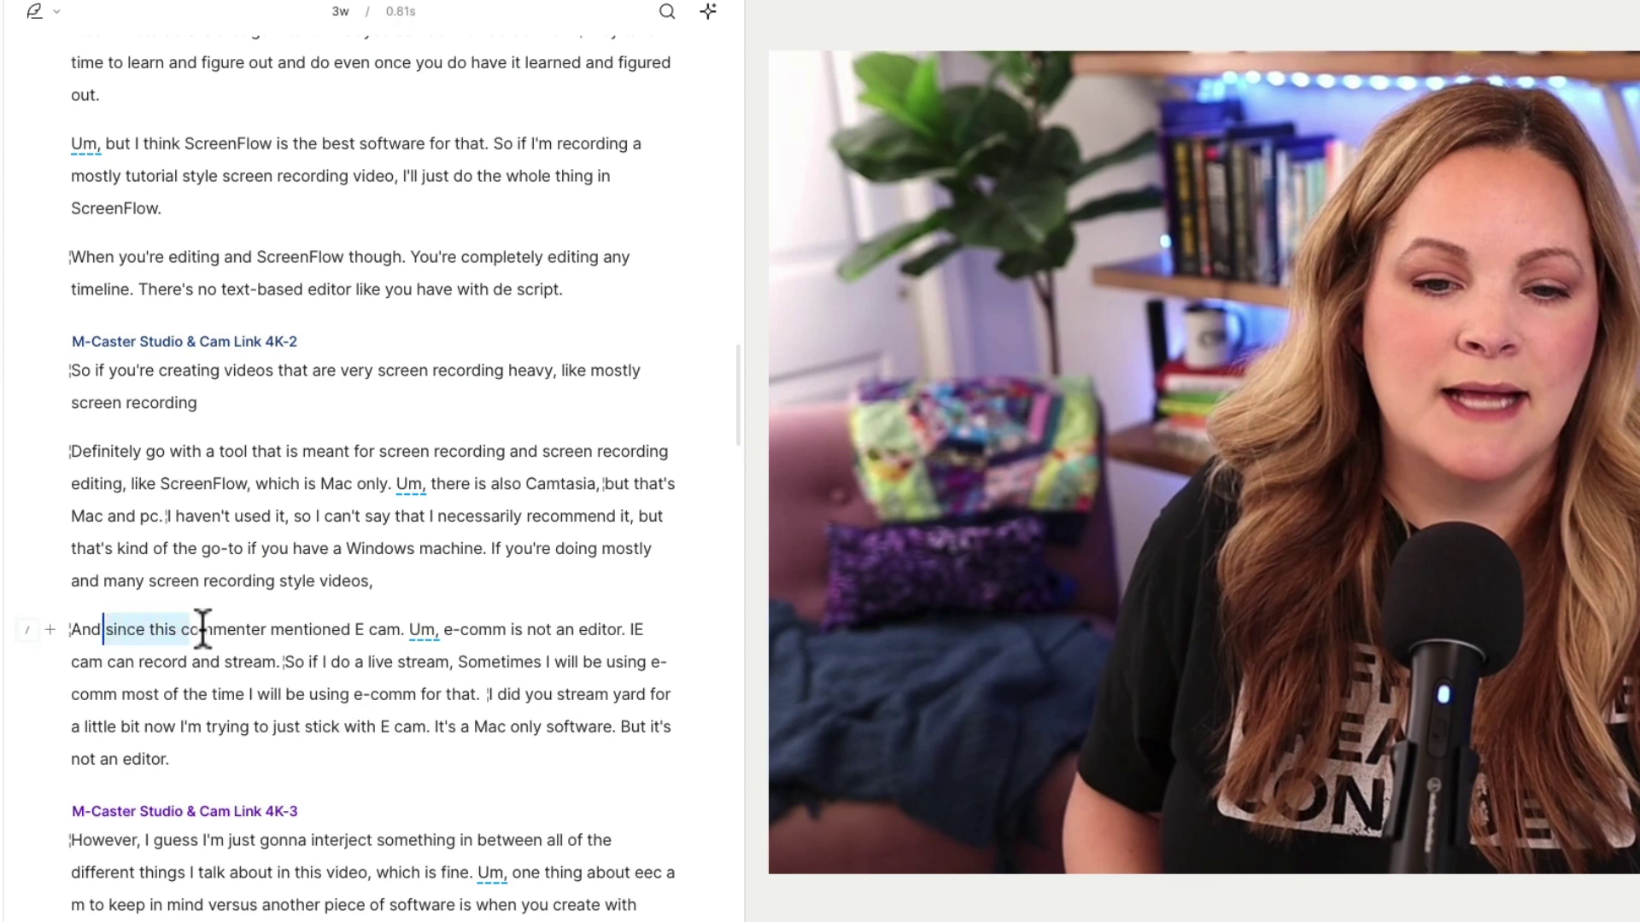
pyautogui.moveTo(284, 626); pyautogui.dragTo(379, 728)
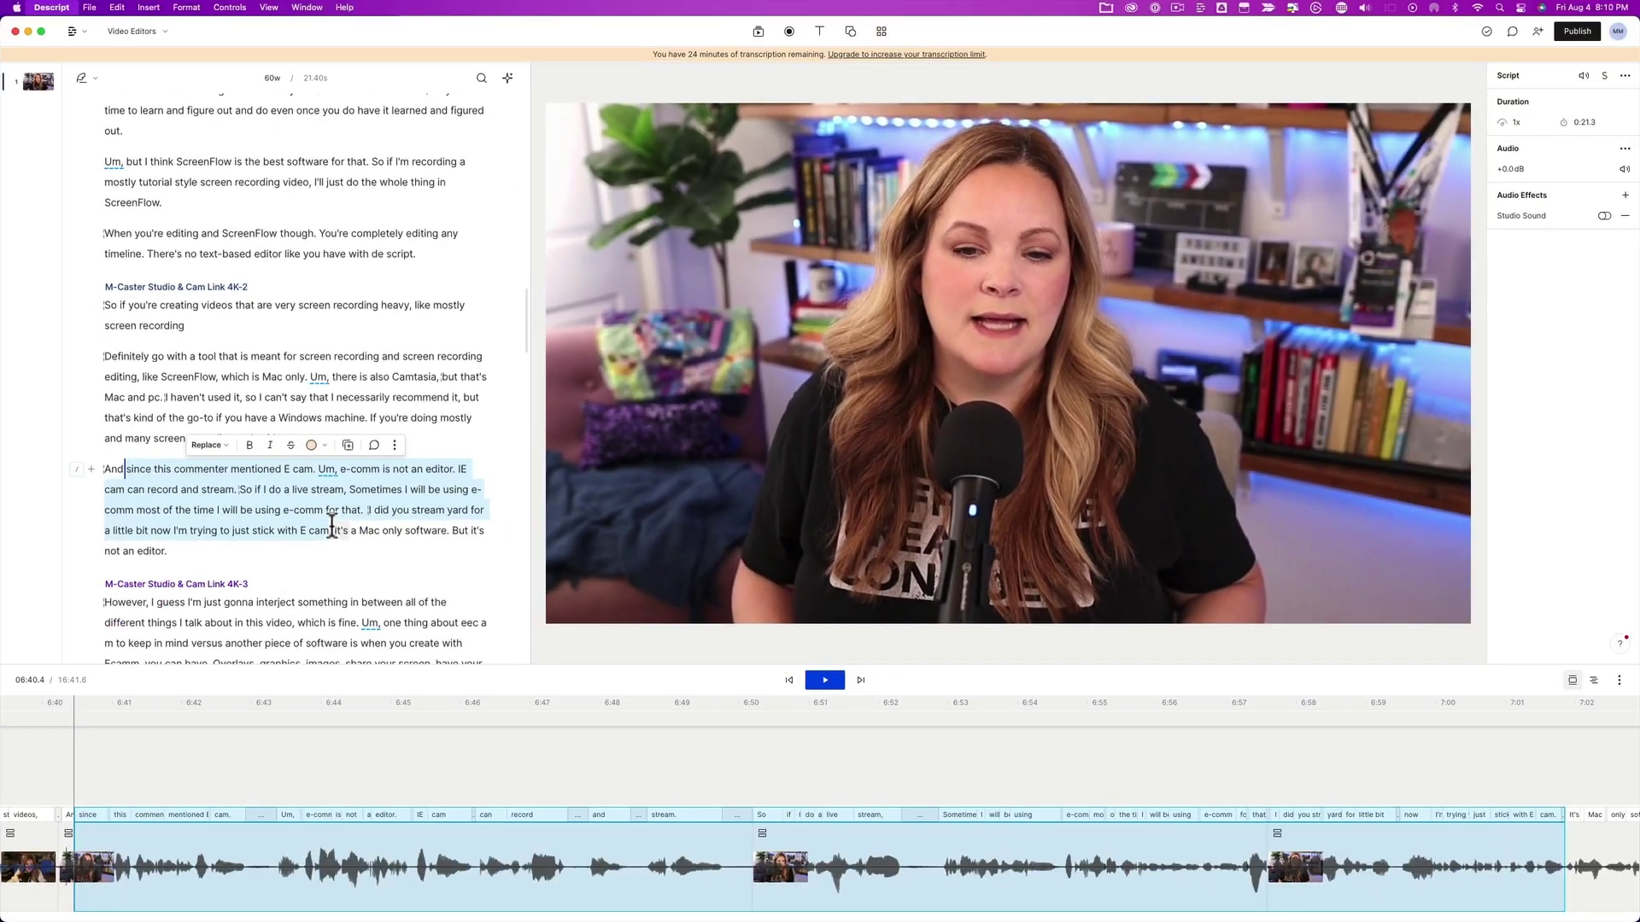
# Restore the deleted Ecamm passage, enlarge the timeline and trim the end of a clip
pyautogui.press('super+z')
pyautogui.moveTo(889, 666); pyautogui.dragTo(892, 487)
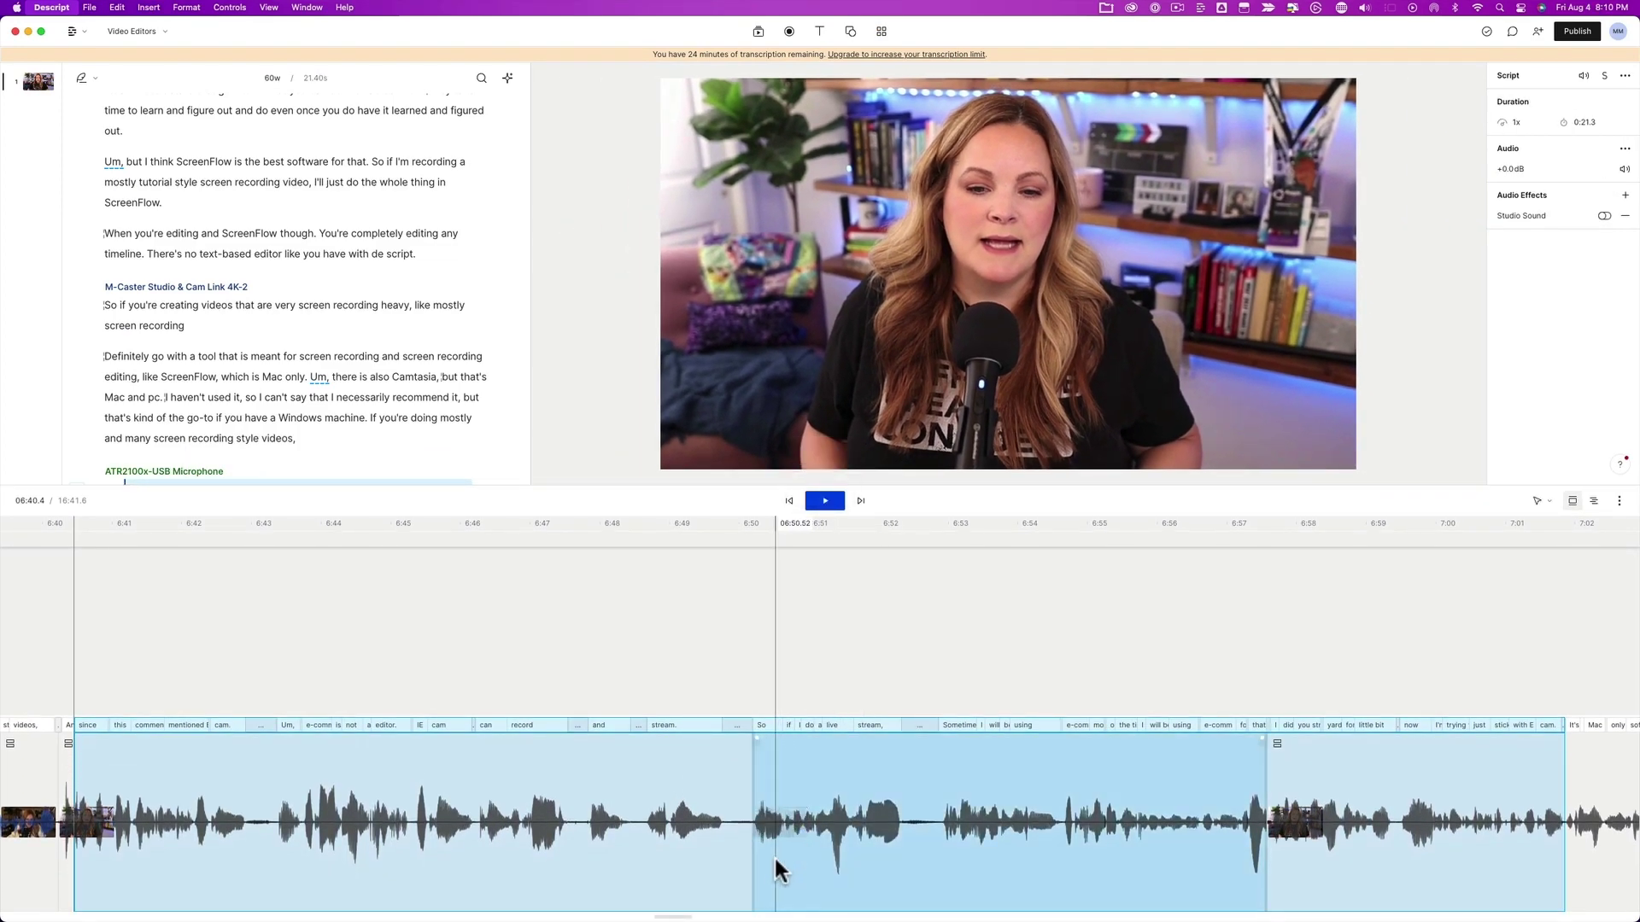
pyautogui.click(723, 875)
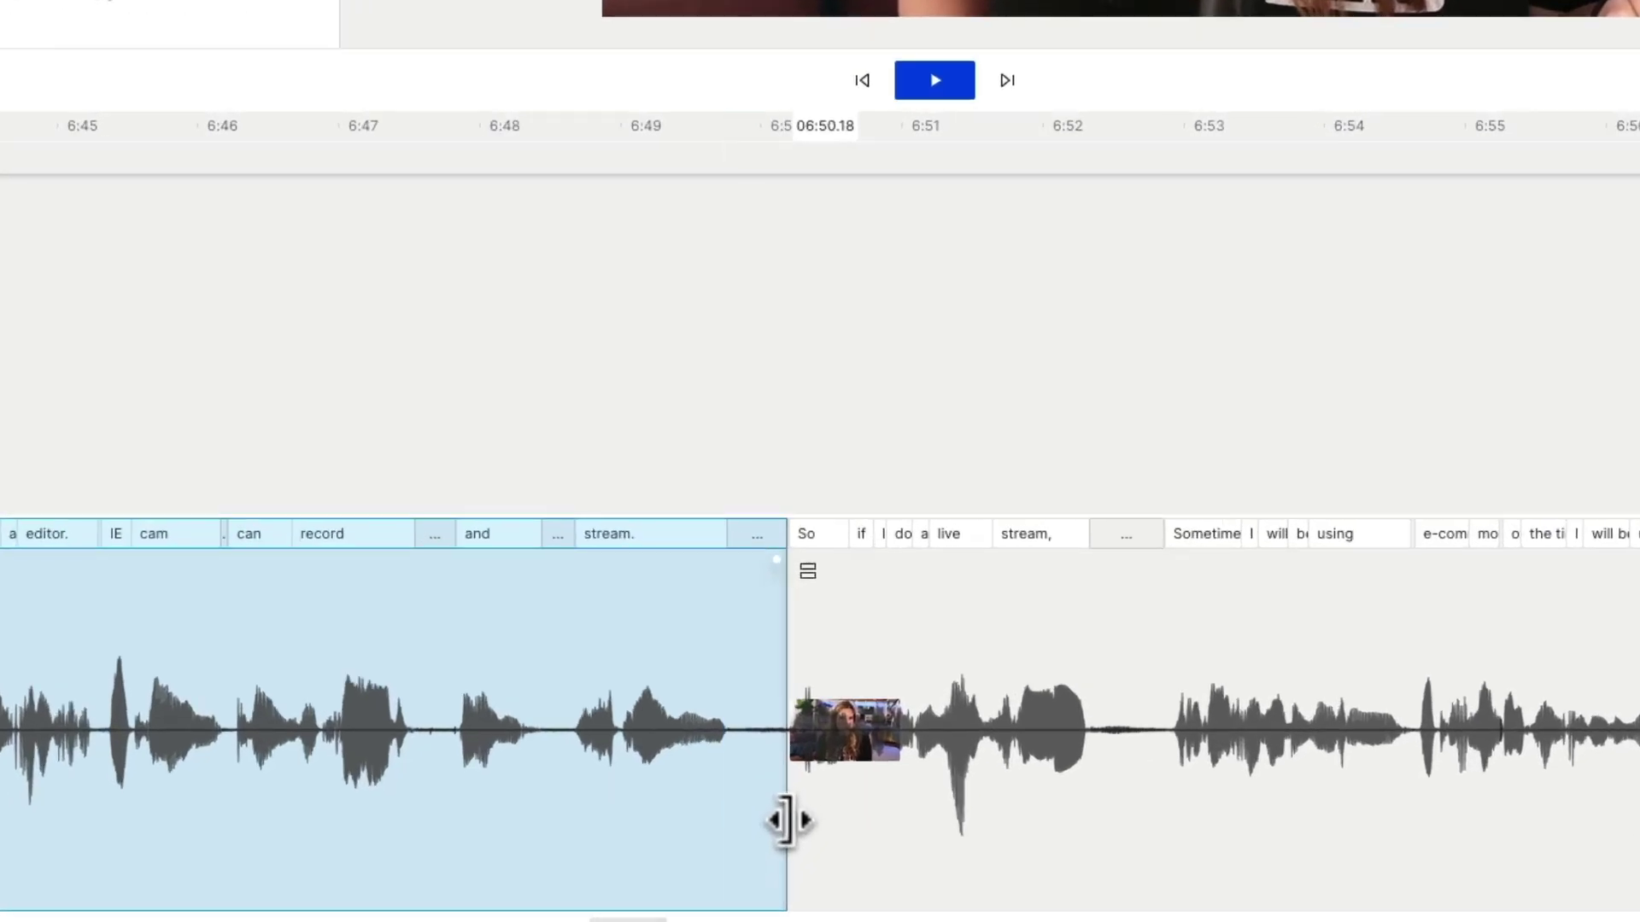
pyautogui.moveTo(765, 847); pyautogui.dragTo(733, 815)
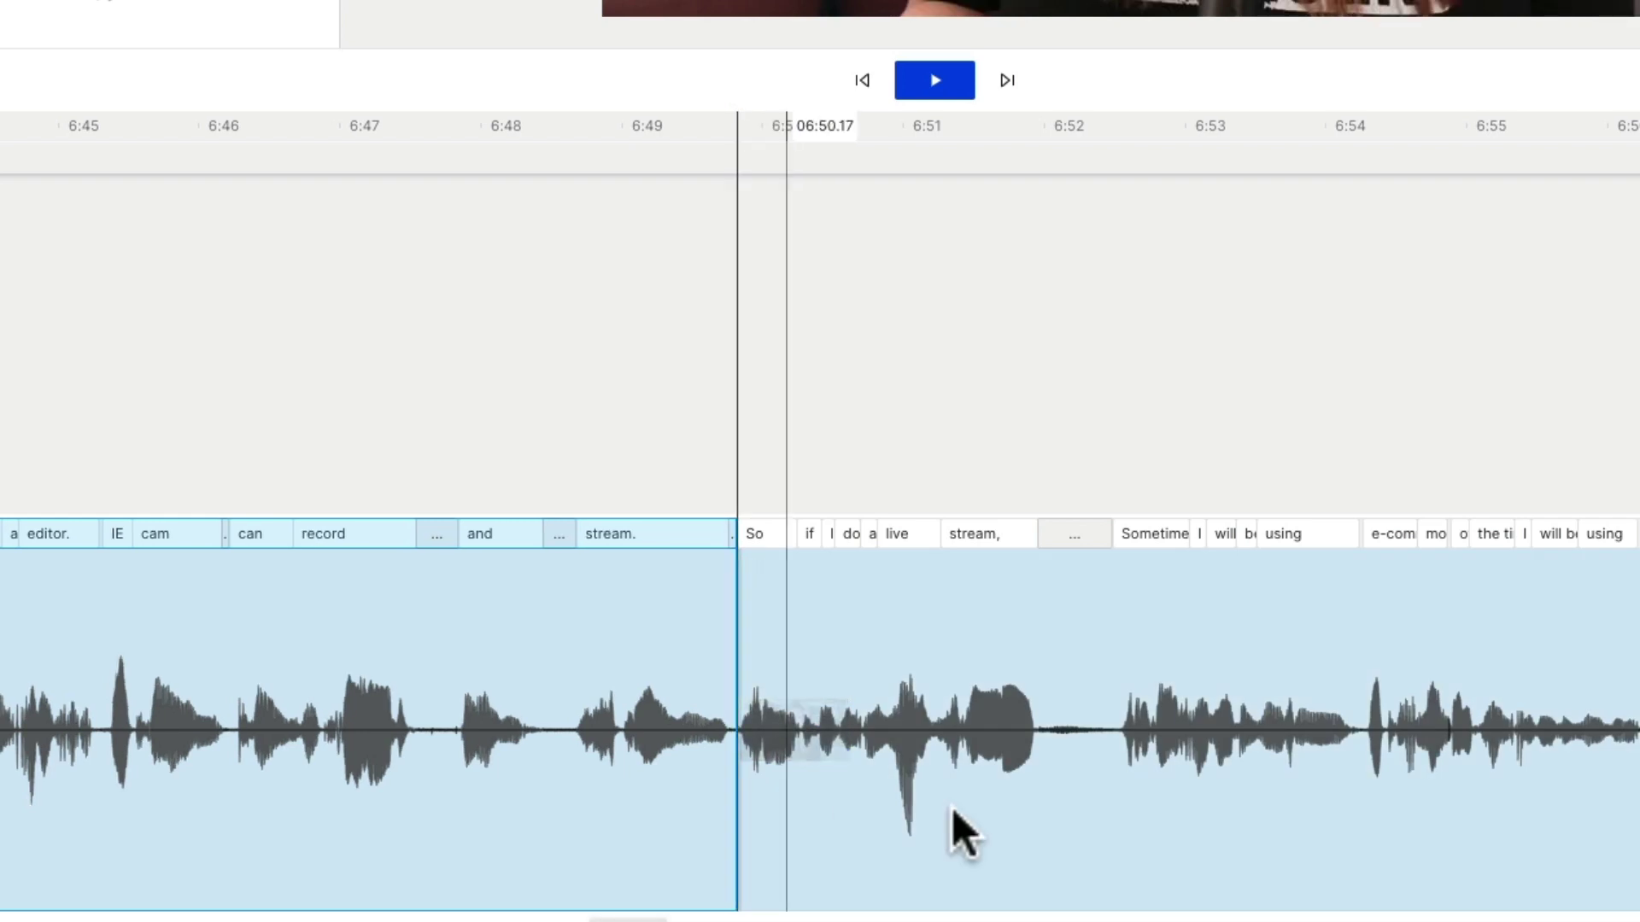
# Shorten the pause between 'But it's not an editor.' and the clip starting 'However,'
pyautogui.click(1625, 899)
pyautogui.hscroll(10, 1626, 899)
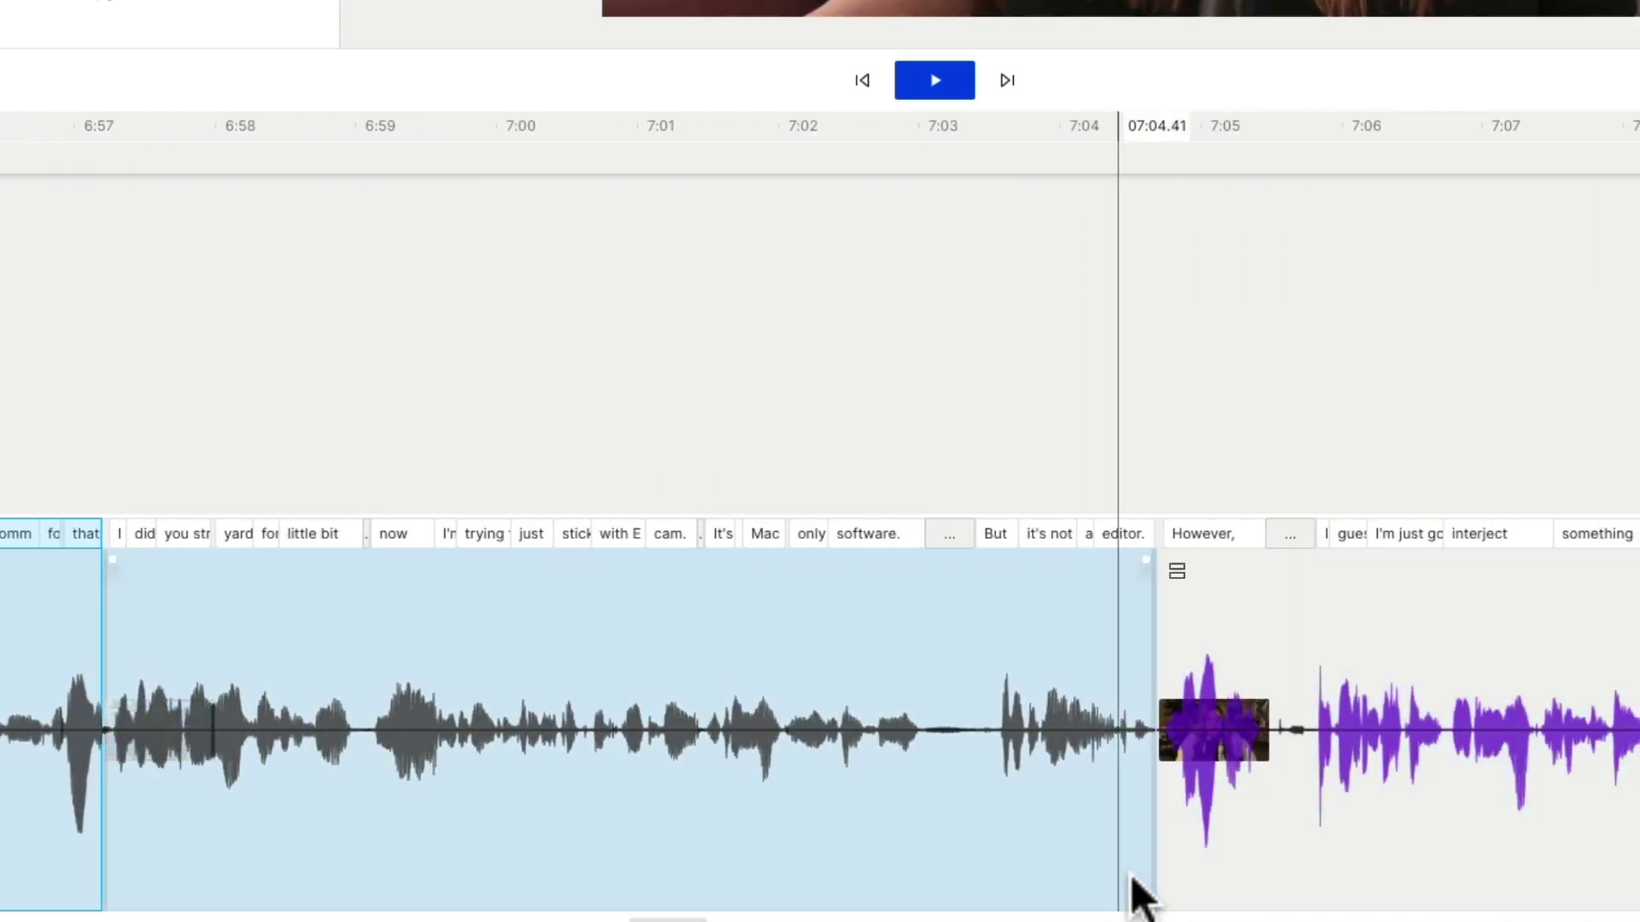
pyautogui.click(1189, 867)
pyautogui.scroll(5, 1189, 868)
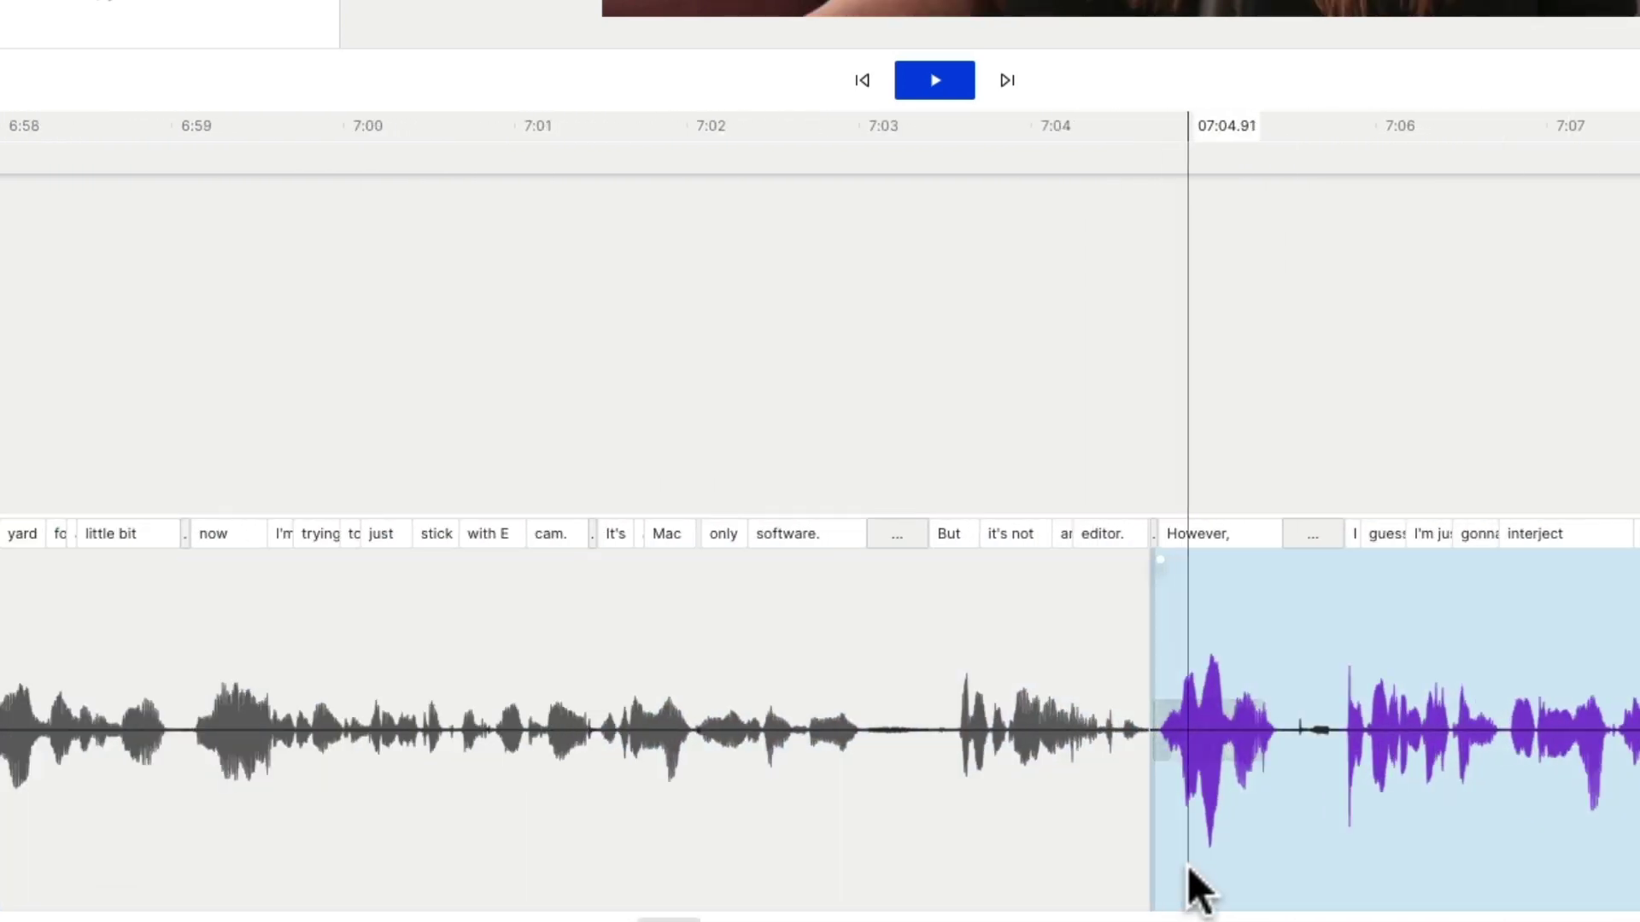
pyautogui.click(982, 869)
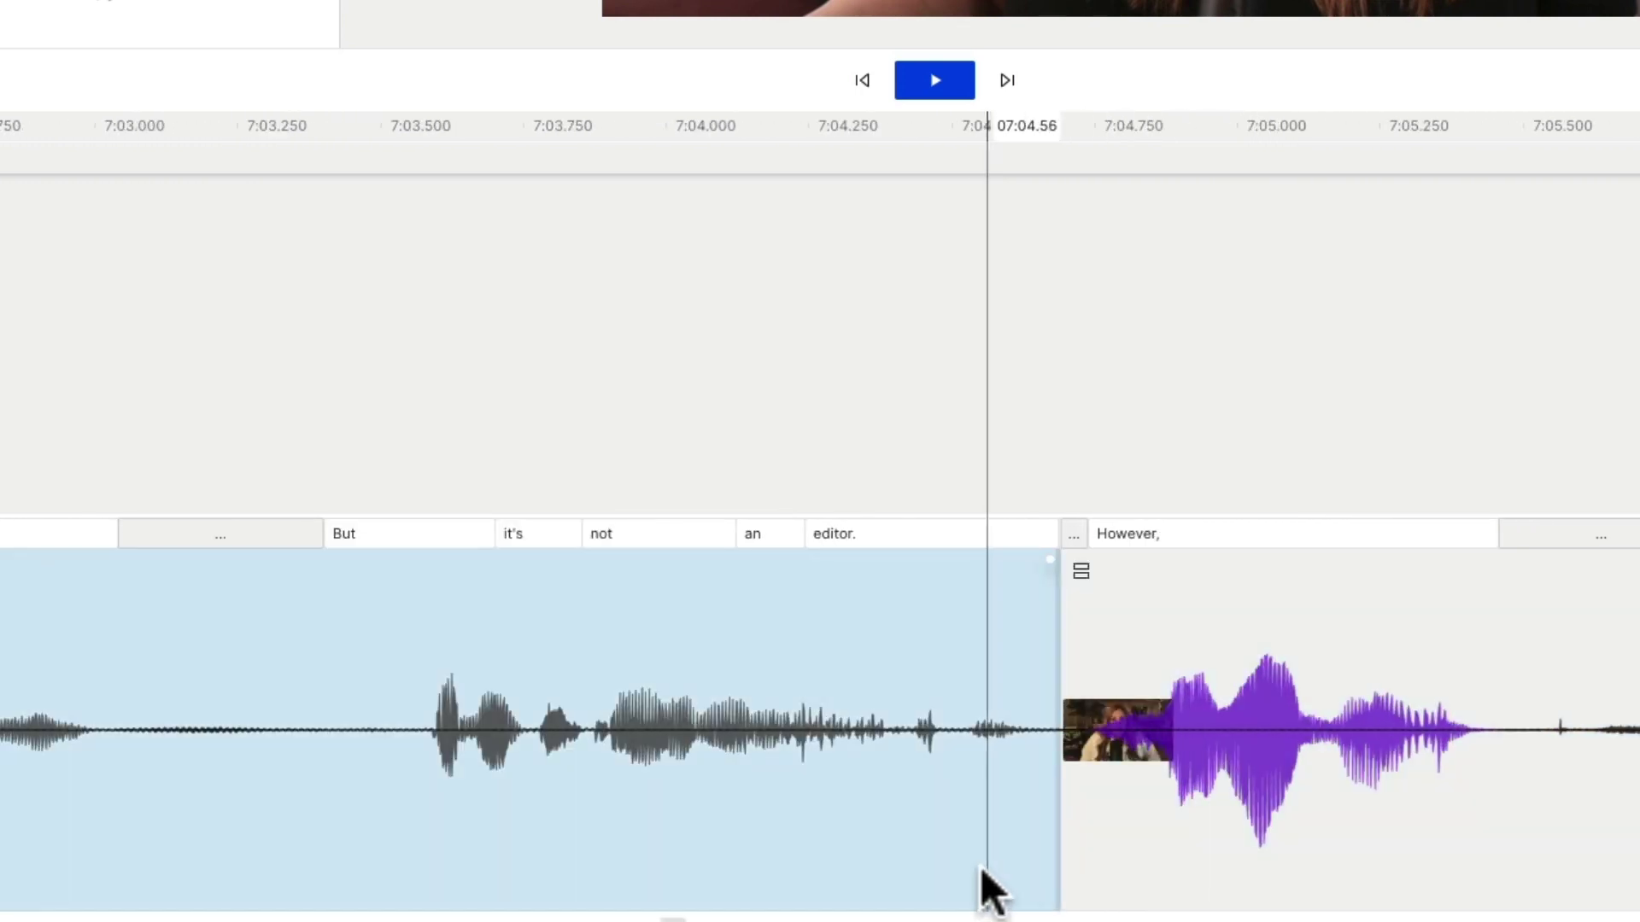
pyautogui.moveTo(1059, 847); pyautogui.dragTo(1035, 846)
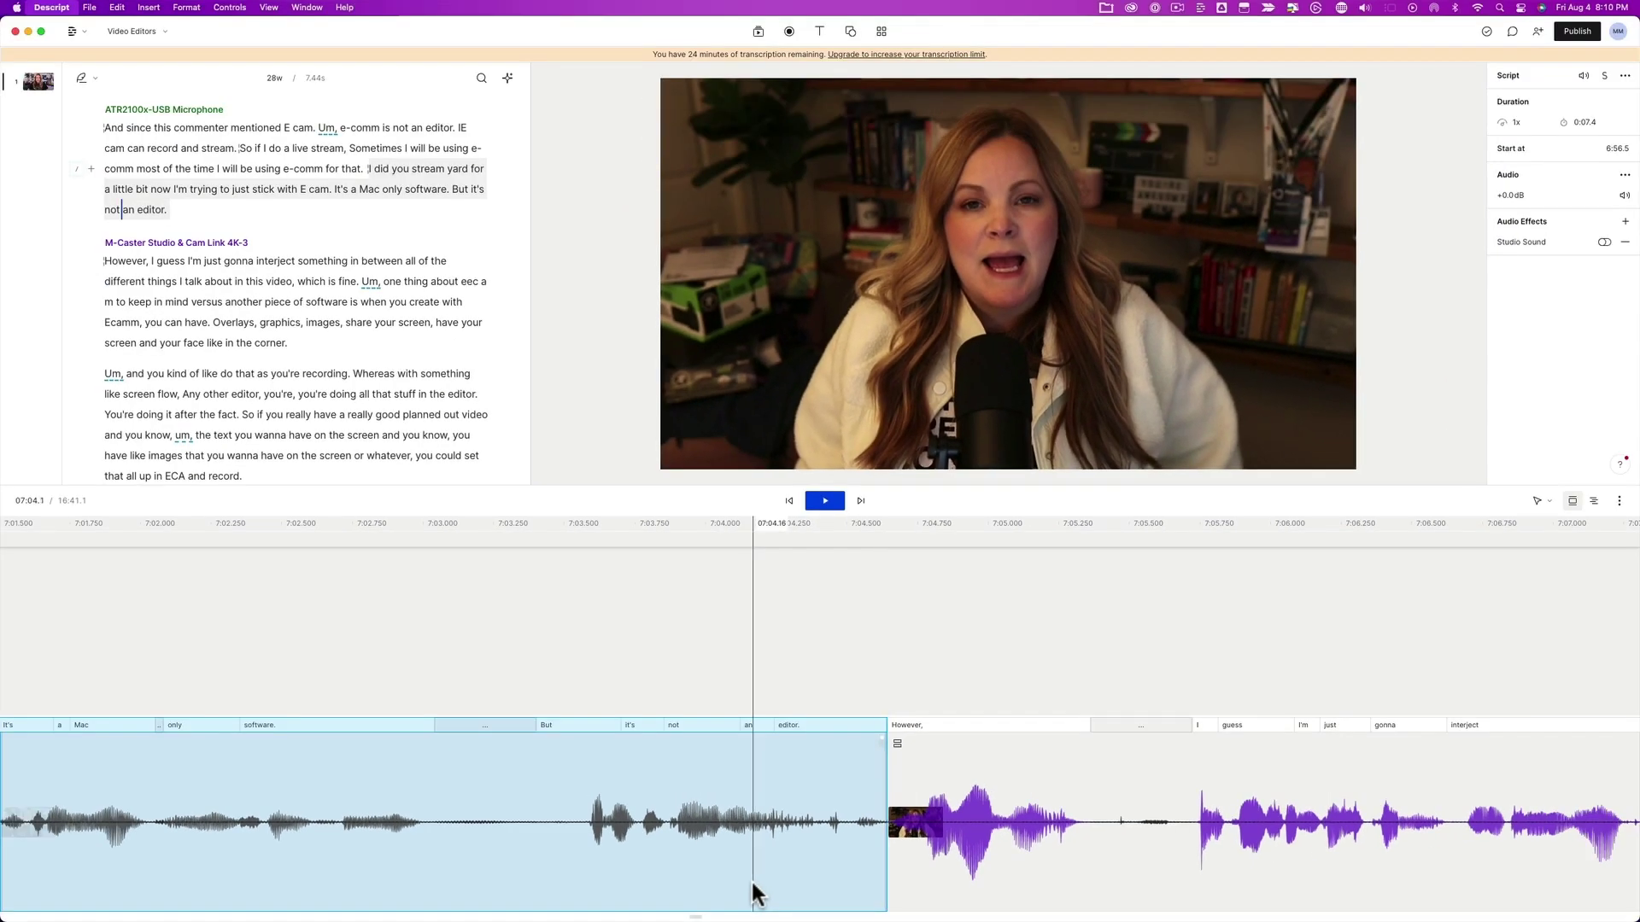
pyautogui.click(974, 893)
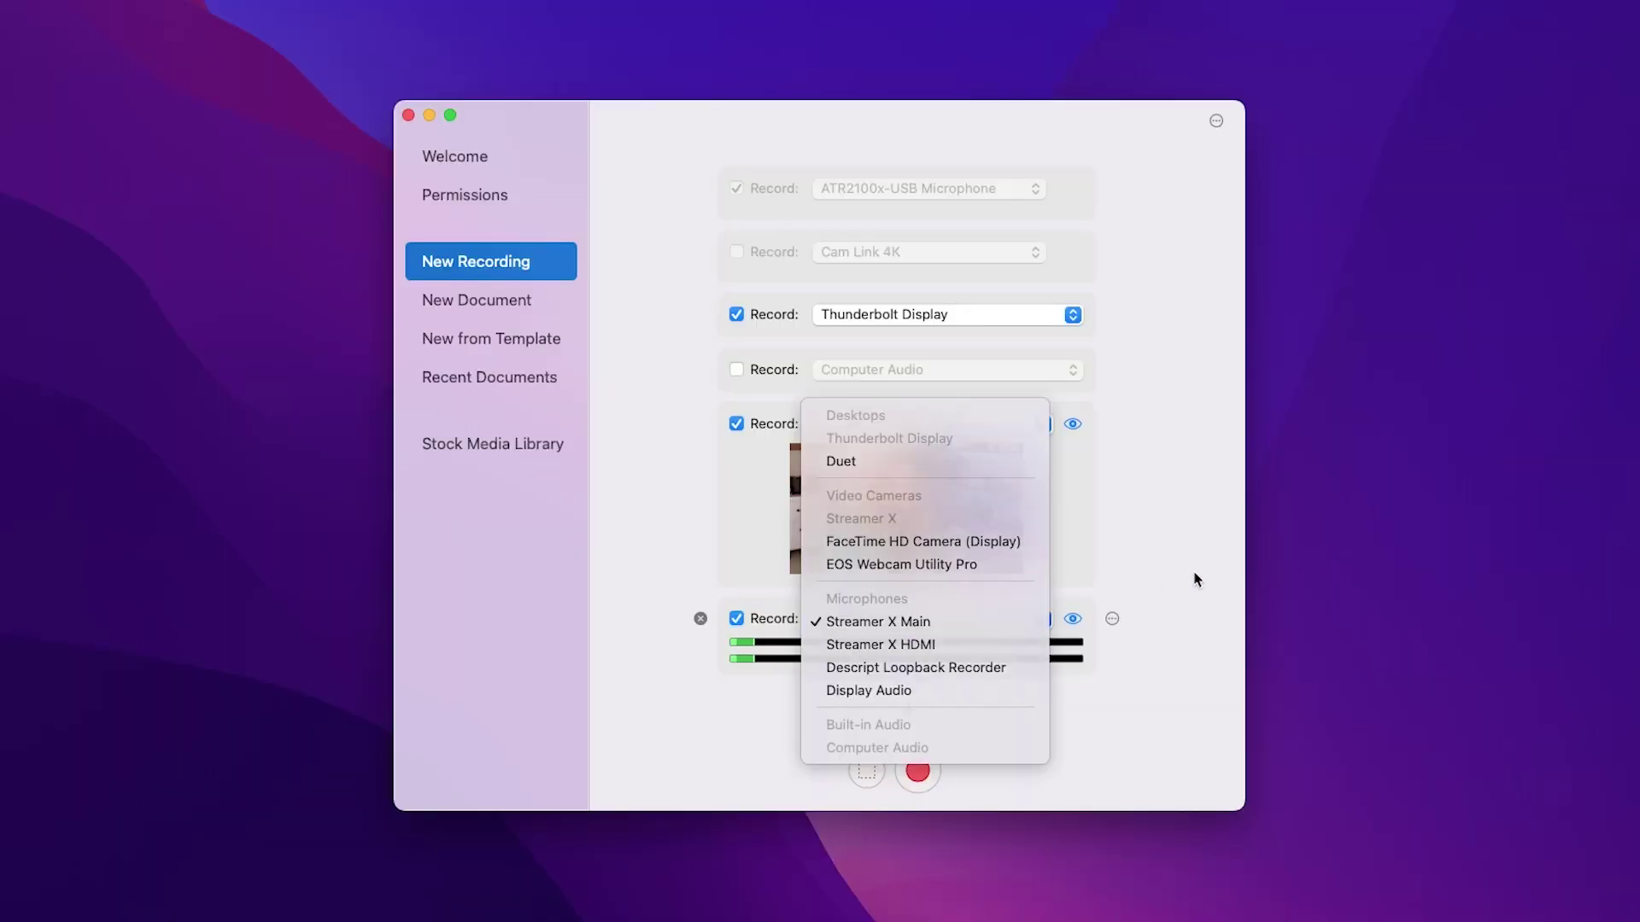
pyautogui.click(1194, 579)
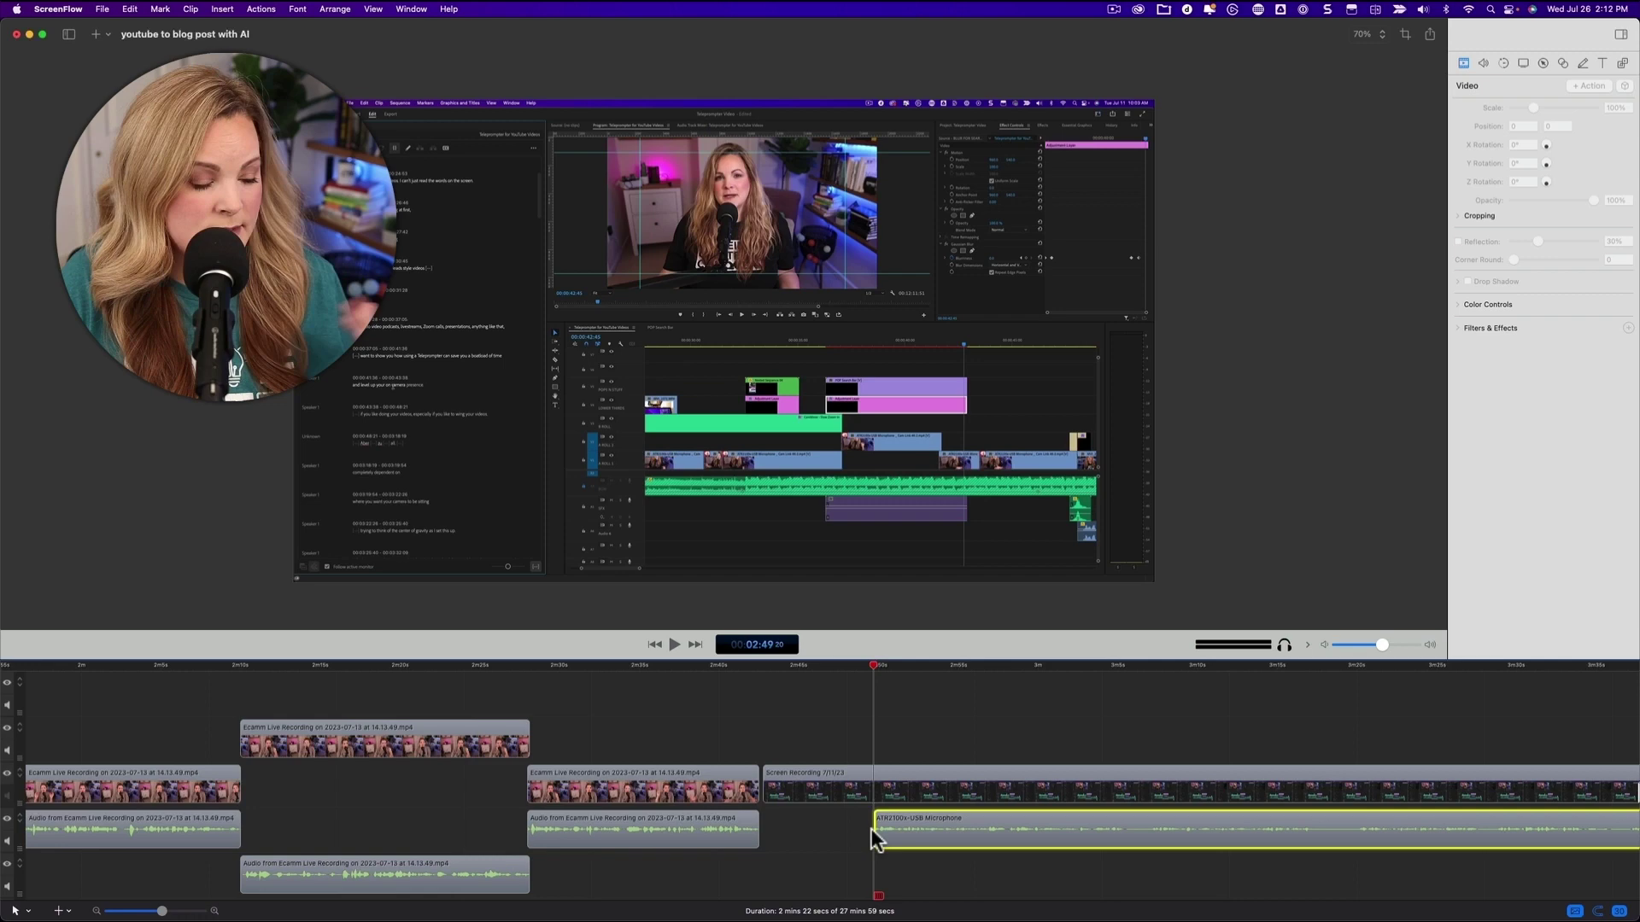
# Move the Ecamm clip and its audio to end at the playhead, then reselect both
pyautogui.click(638, 813)
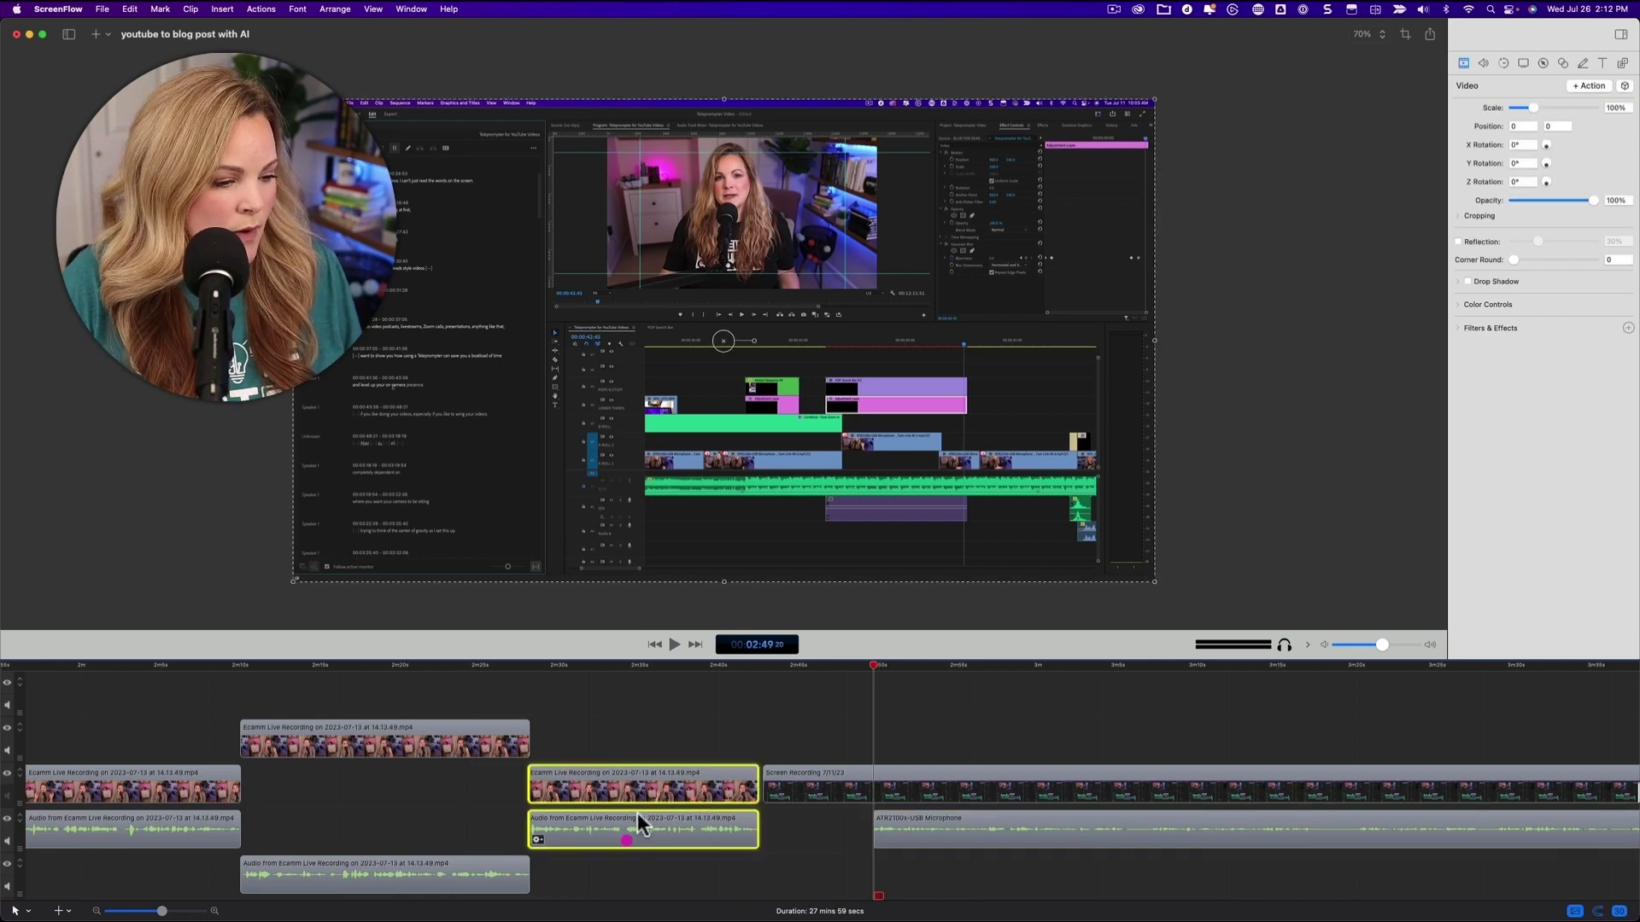
pyautogui.moveTo(668, 833); pyautogui.dragTo(786, 726)
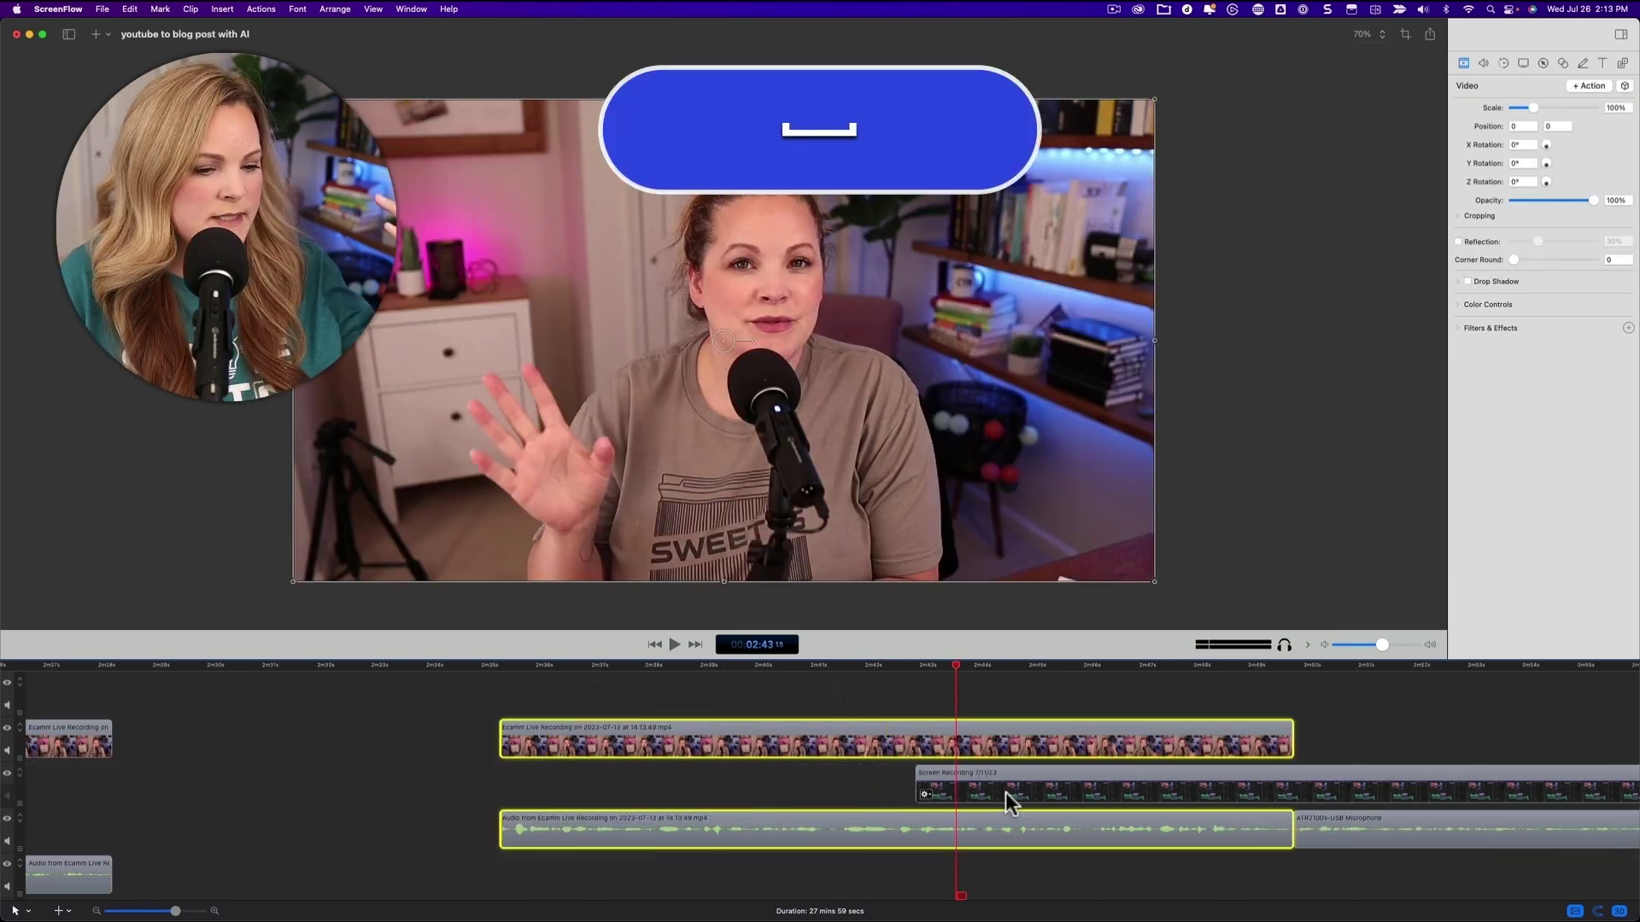
pyautogui.click(1009, 692)
pyautogui.click(983, 738)
pyautogui.click(915, 664)
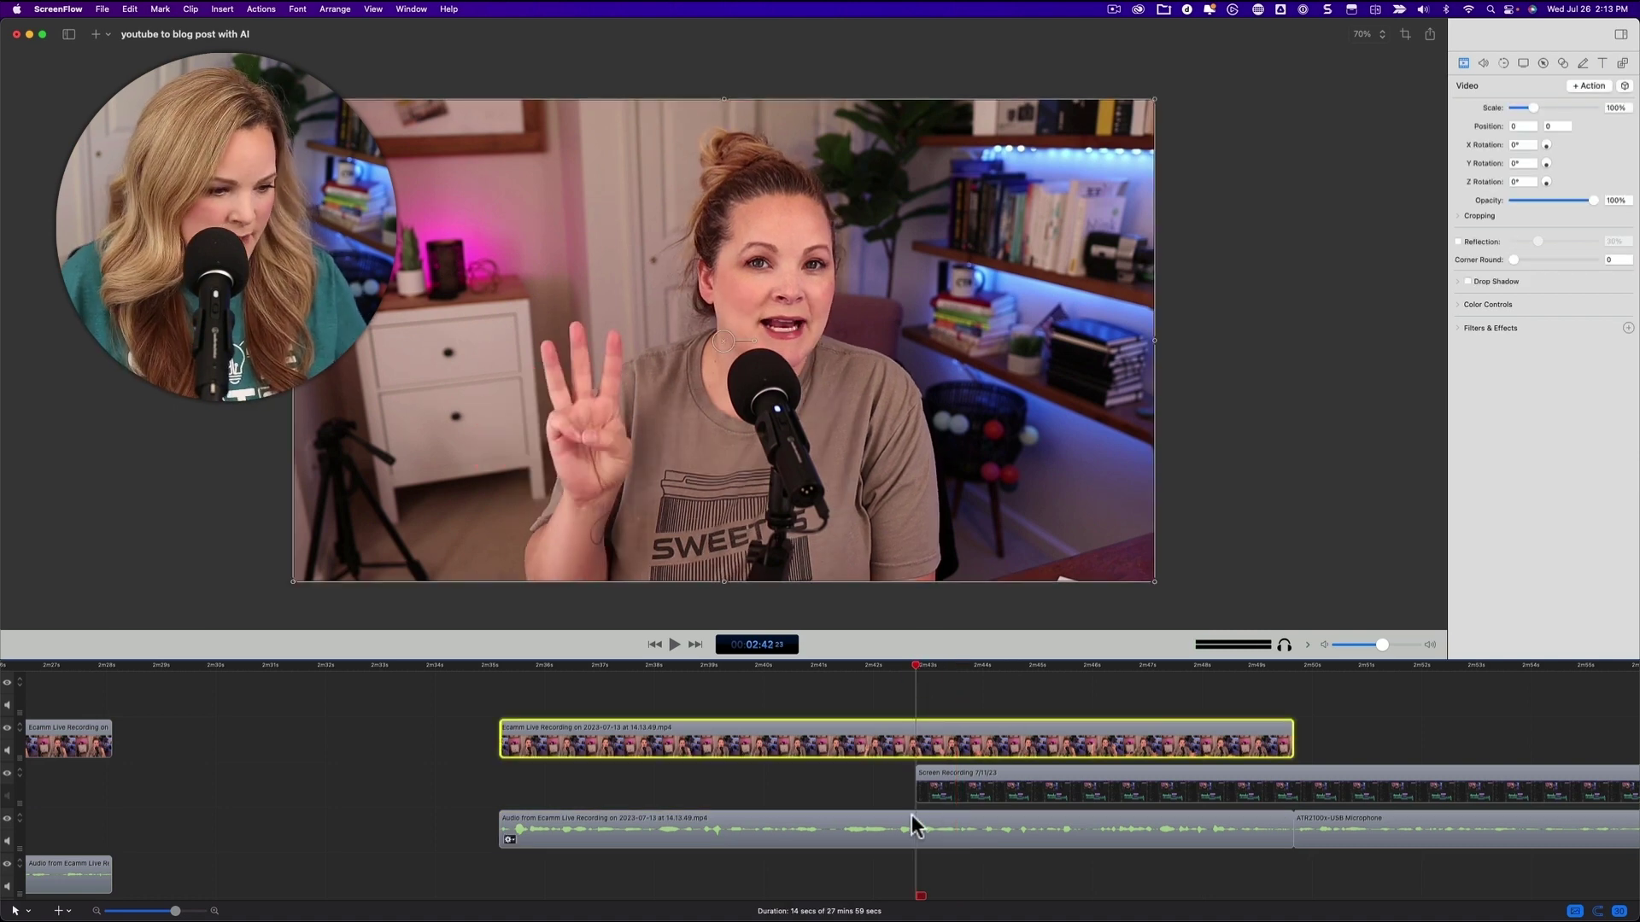
# Split both clips at 02:42:23, undo it, and add a video action to the camera clip
pyautogui.keyDown('shift'); pyautogui.click(914, 829); pyautogui.keyUp('shift')
pyautogui.press('t')
pyautogui.press('super+z')
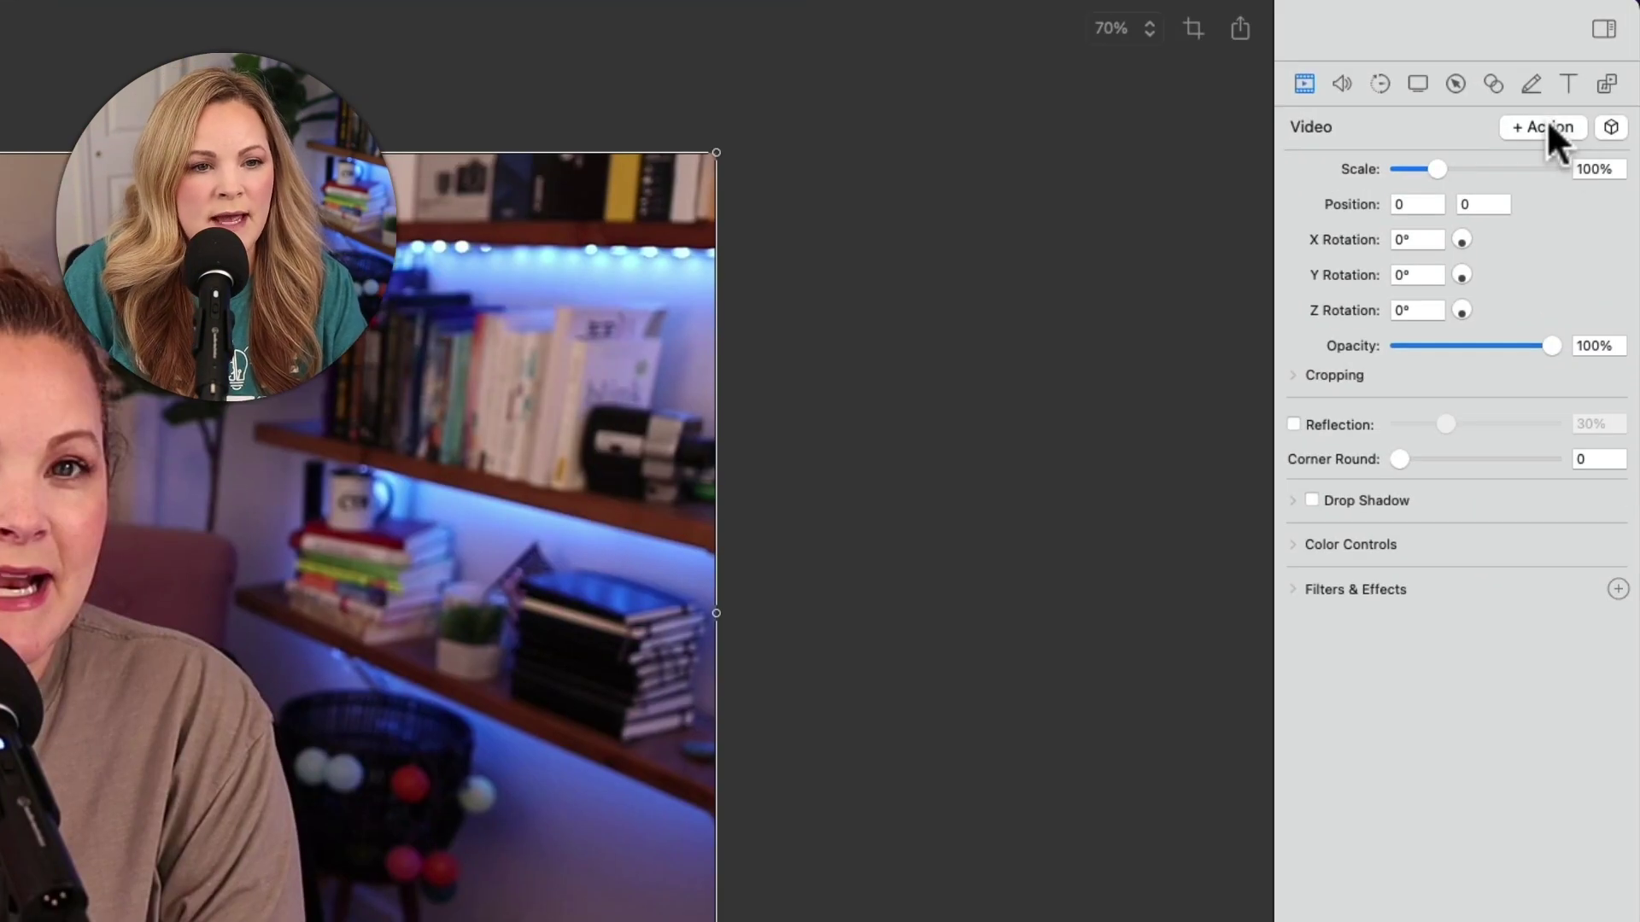
pyautogui.click(1592, 86)
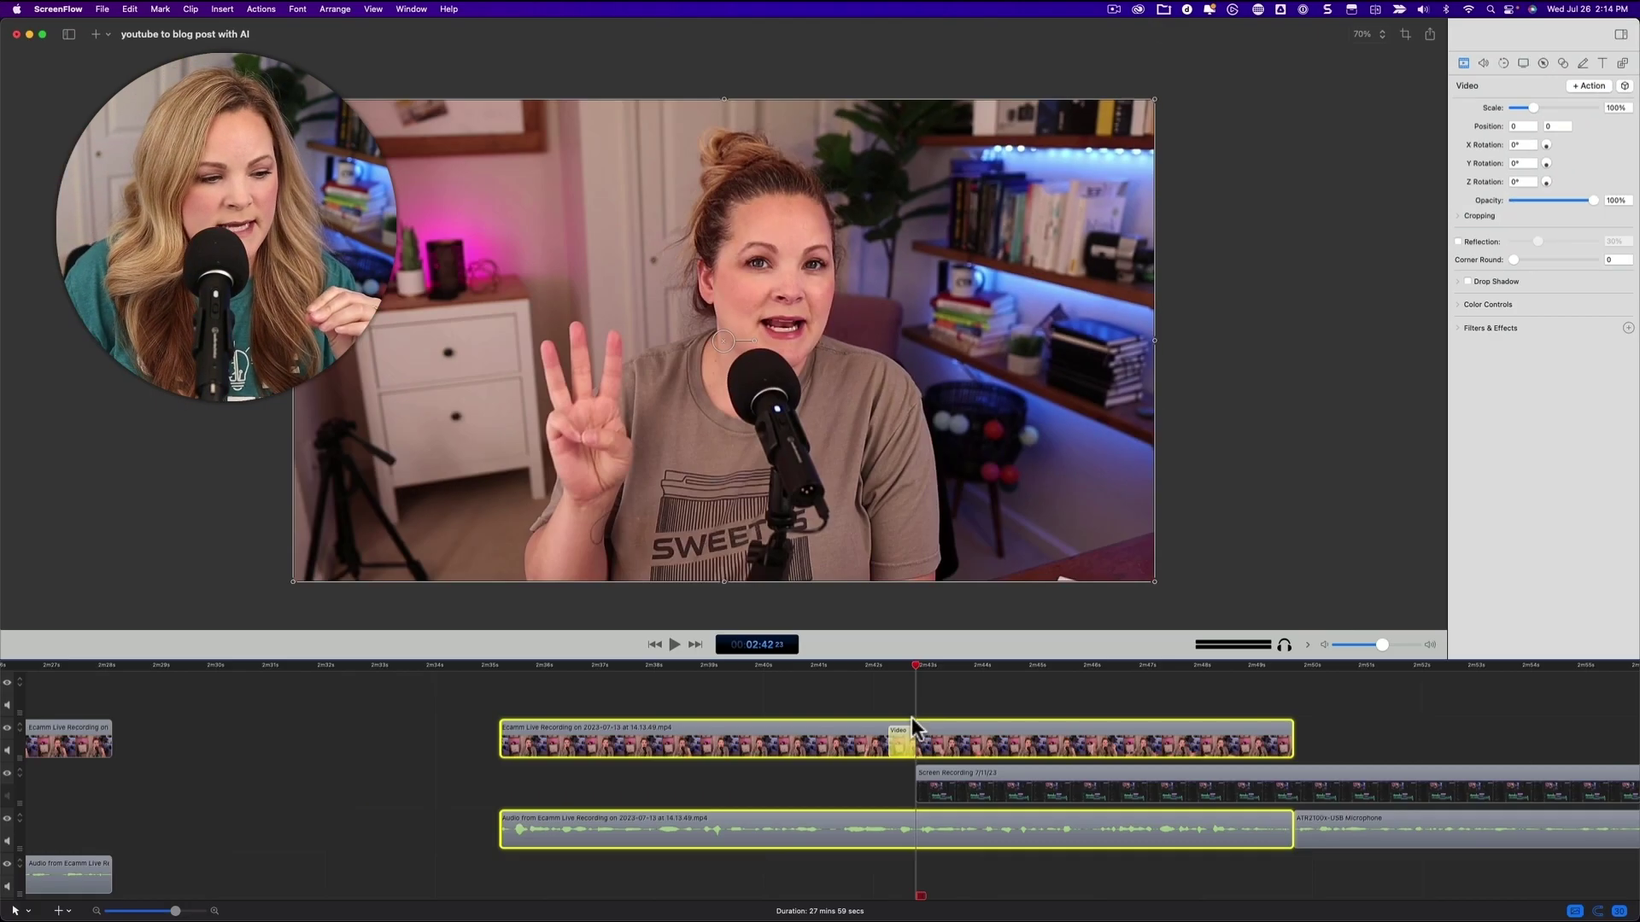
pyautogui.press('=')
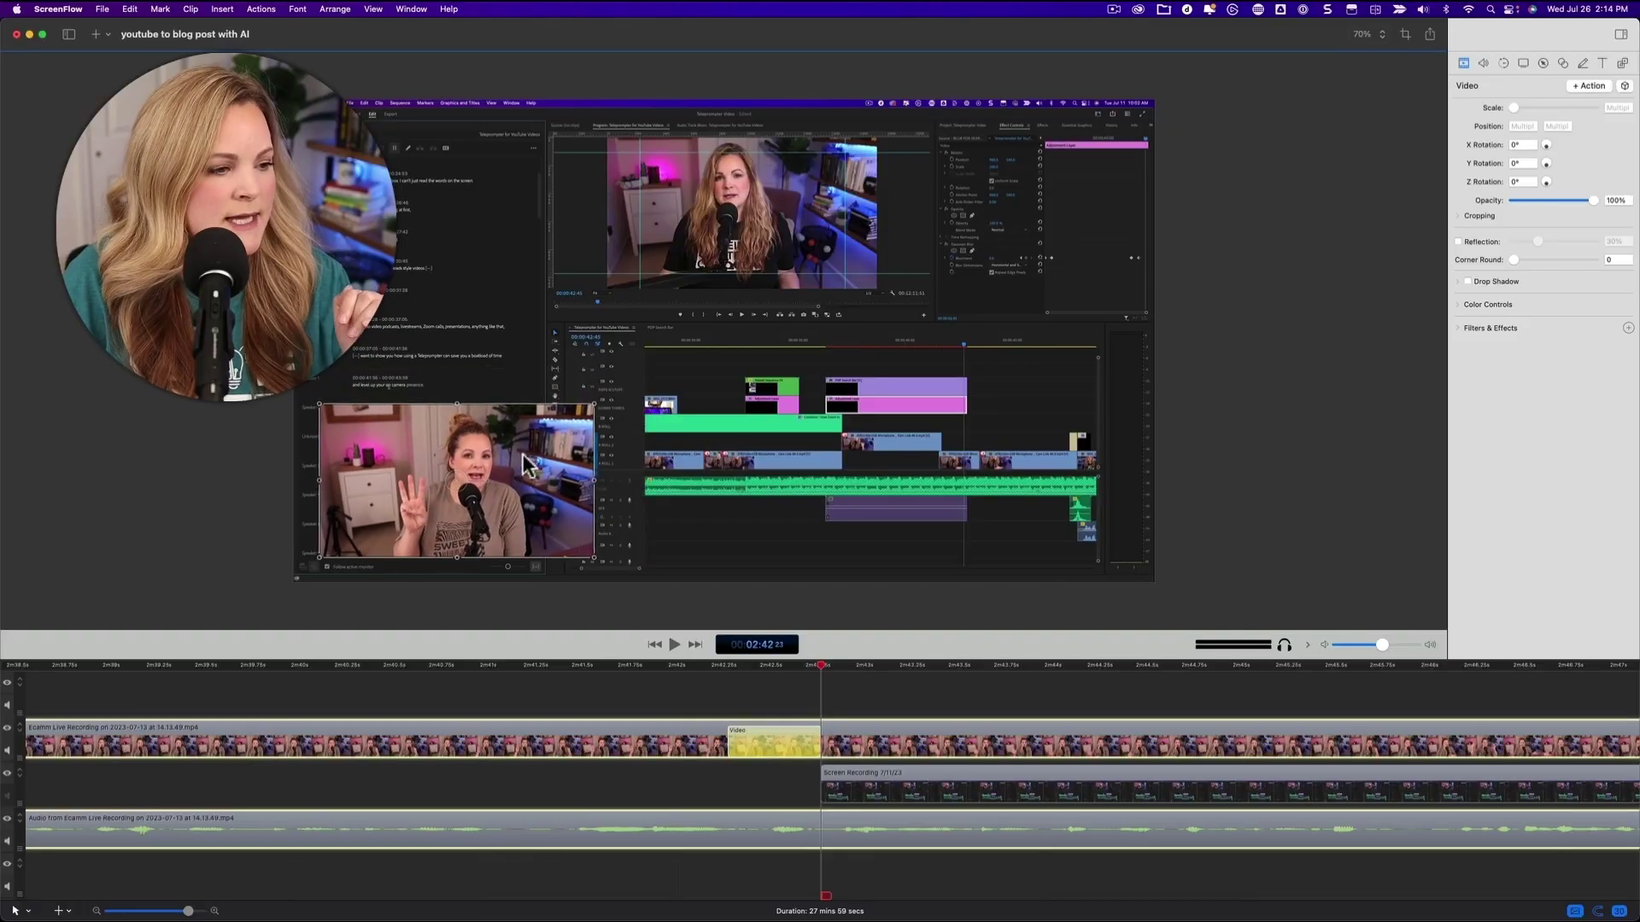
# Preview the camera clip's video action, line it up with the screen recording, then delete it
pyautogui.click(658, 683)
pyautogui.click(547, 665)
pyautogui.press('space')
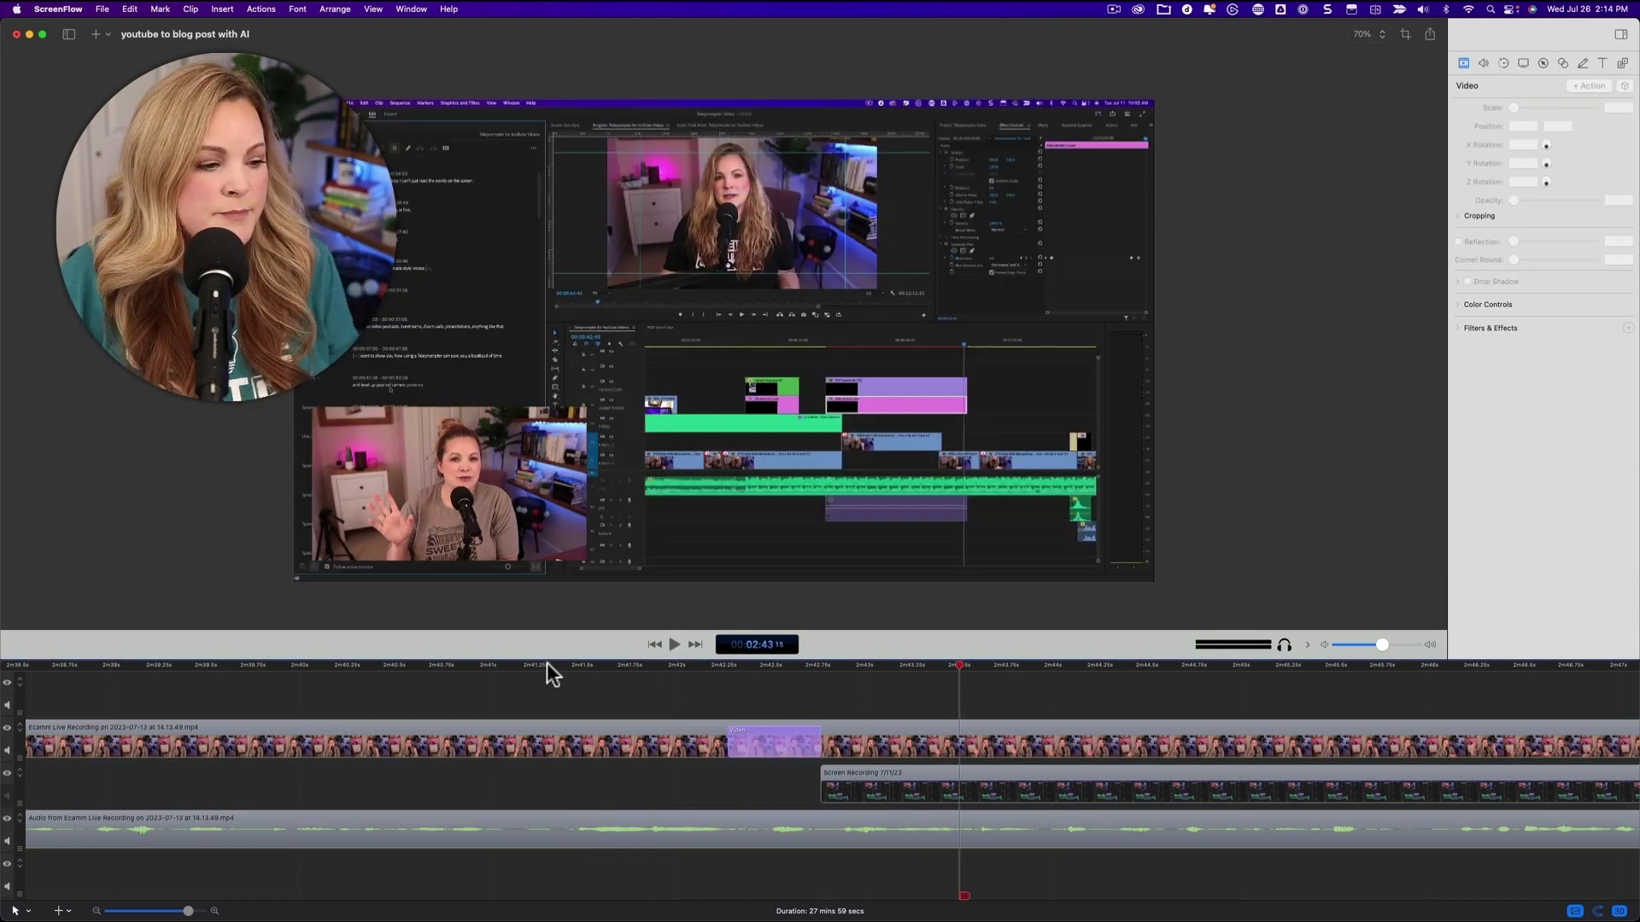
pyautogui.moveTo(757, 747); pyautogui.dragTo(825, 741)
pyautogui.click(822, 664)
pyautogui.press('BackSpace')
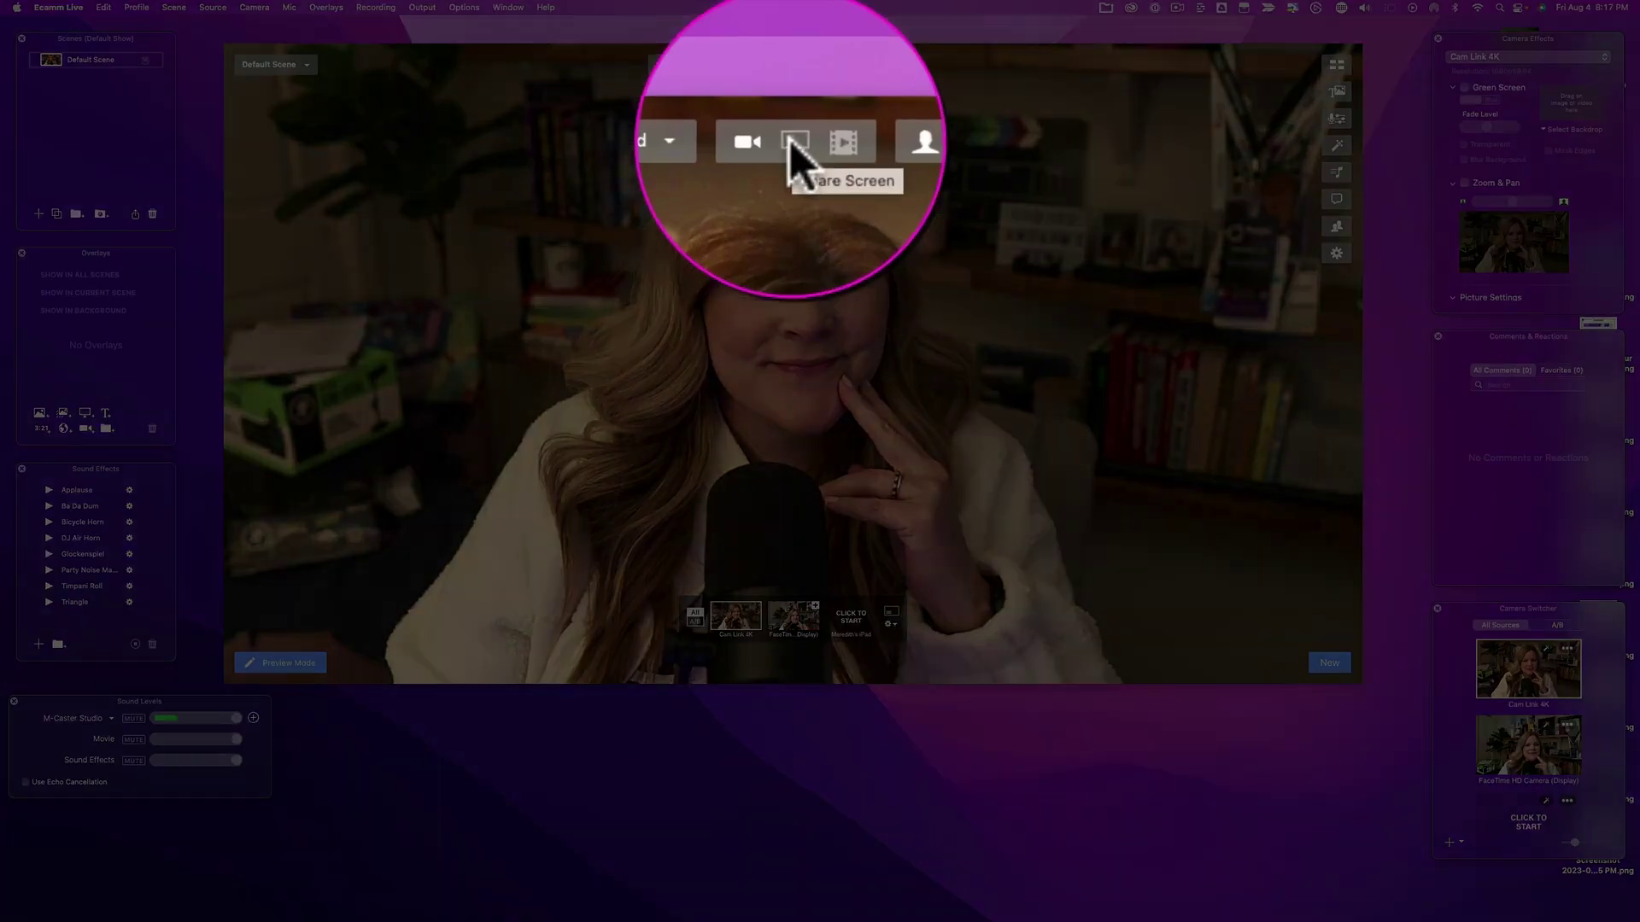
# Share the Chrome window, move and enlarge the camera overlay, then swap camera and screen
pyautogui.click(791, 64)
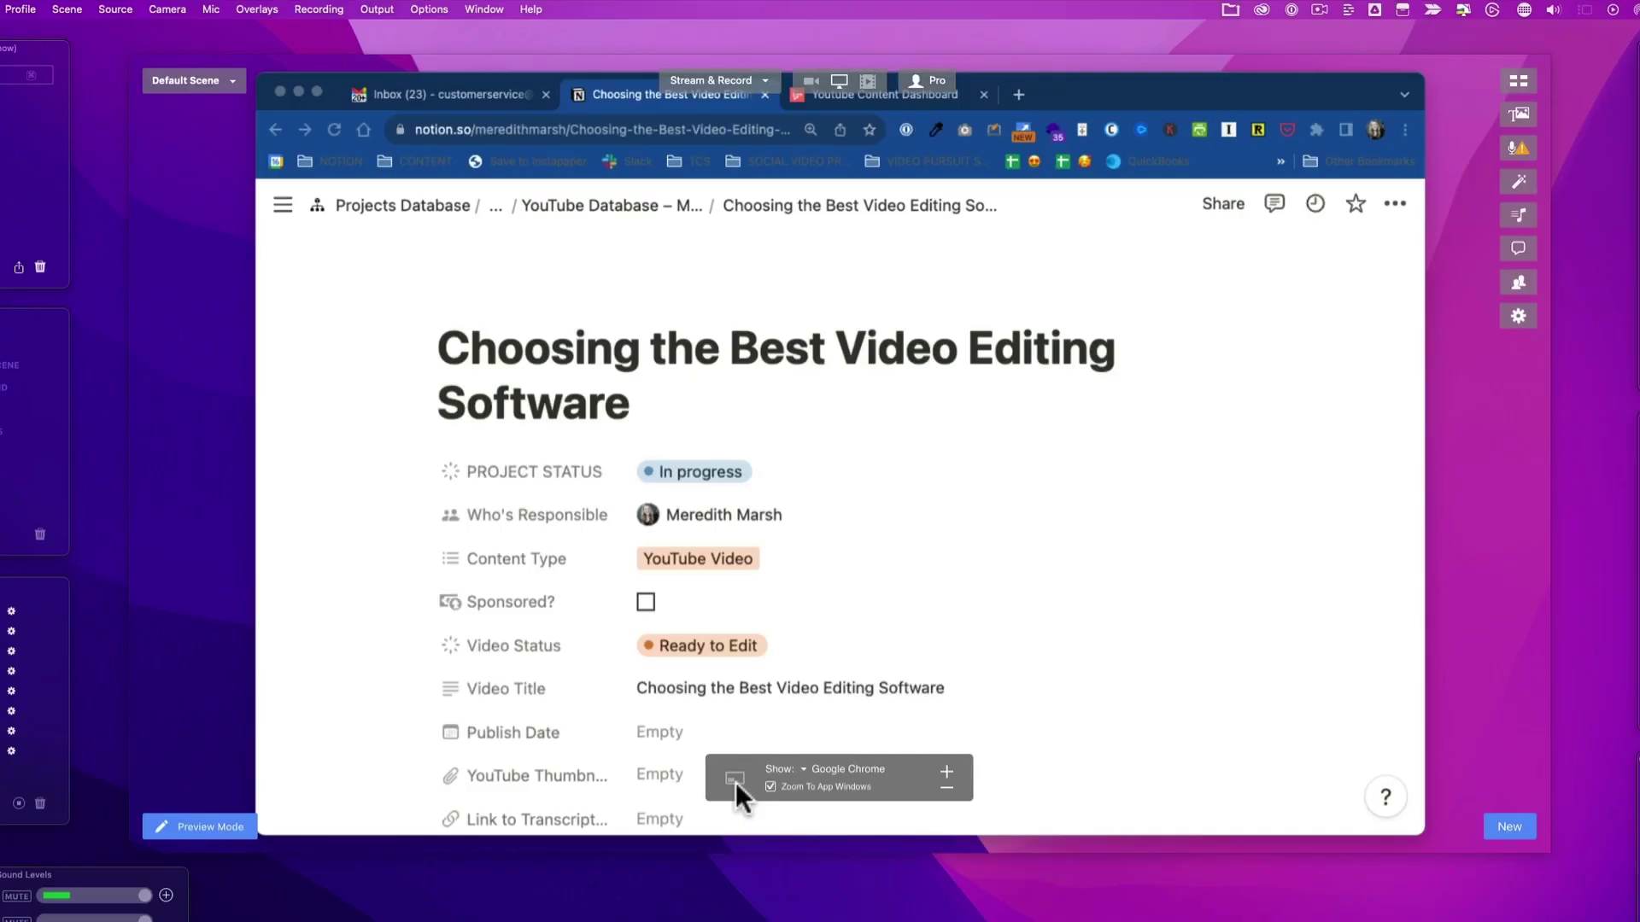
pyautogui.moveTo(427, 746); pyautogui.dragTo(1195, 523)
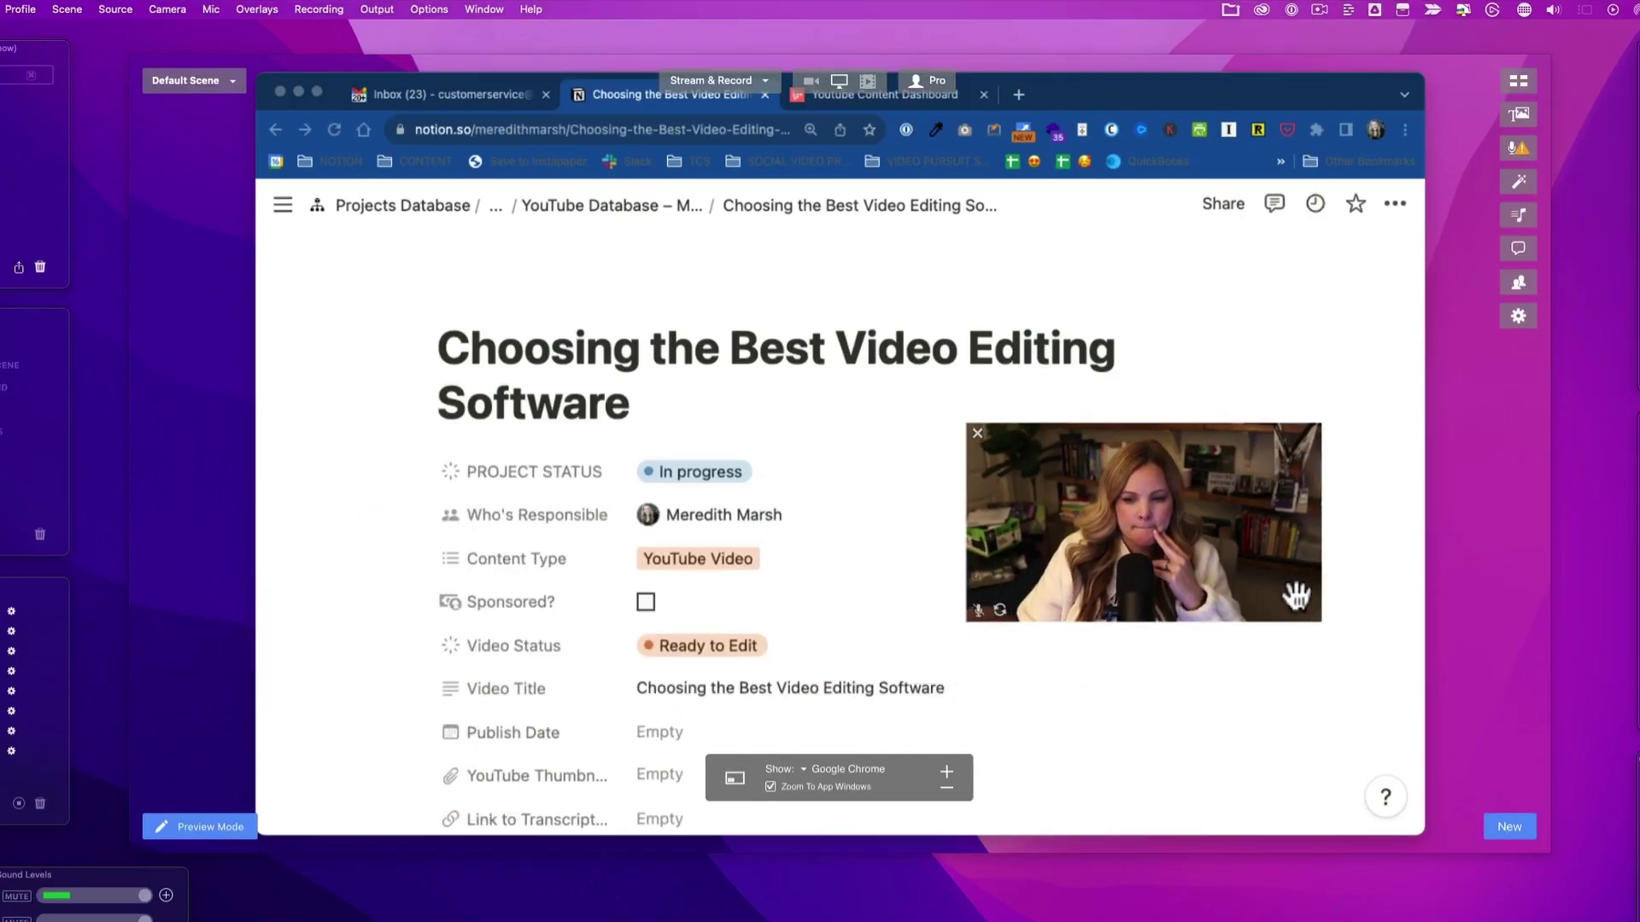
pyautogui.moveTo(1314, 613); pyautogui.dragTo(1338, 698)
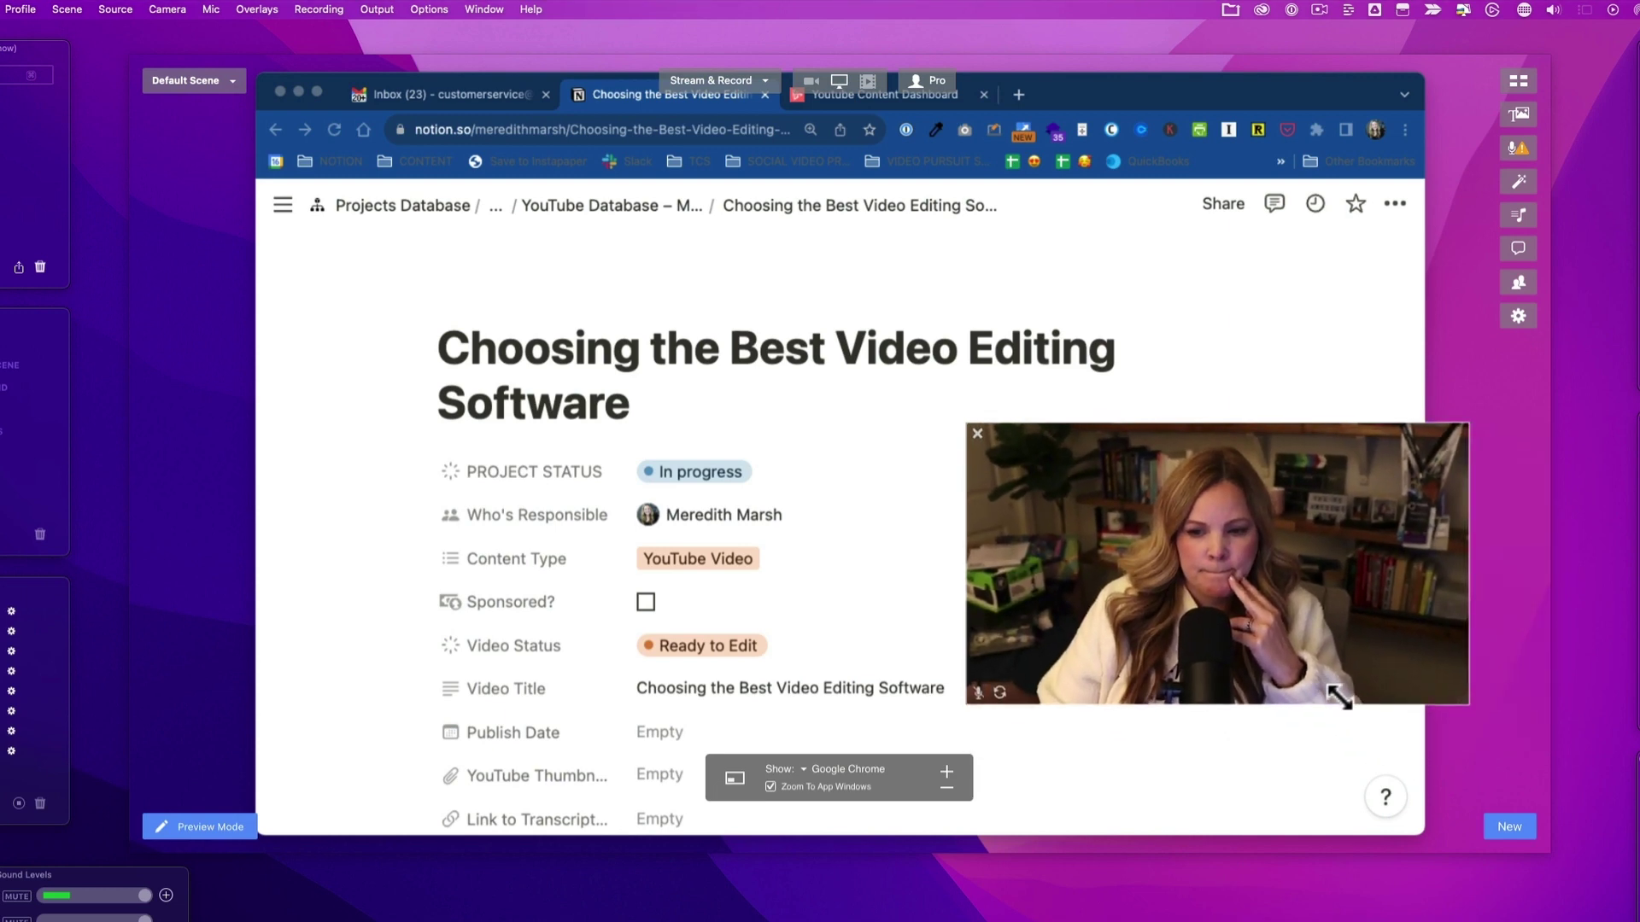
pyautogui.moveTo(1327, 559); pyautogui.dragTo(1312, 650)
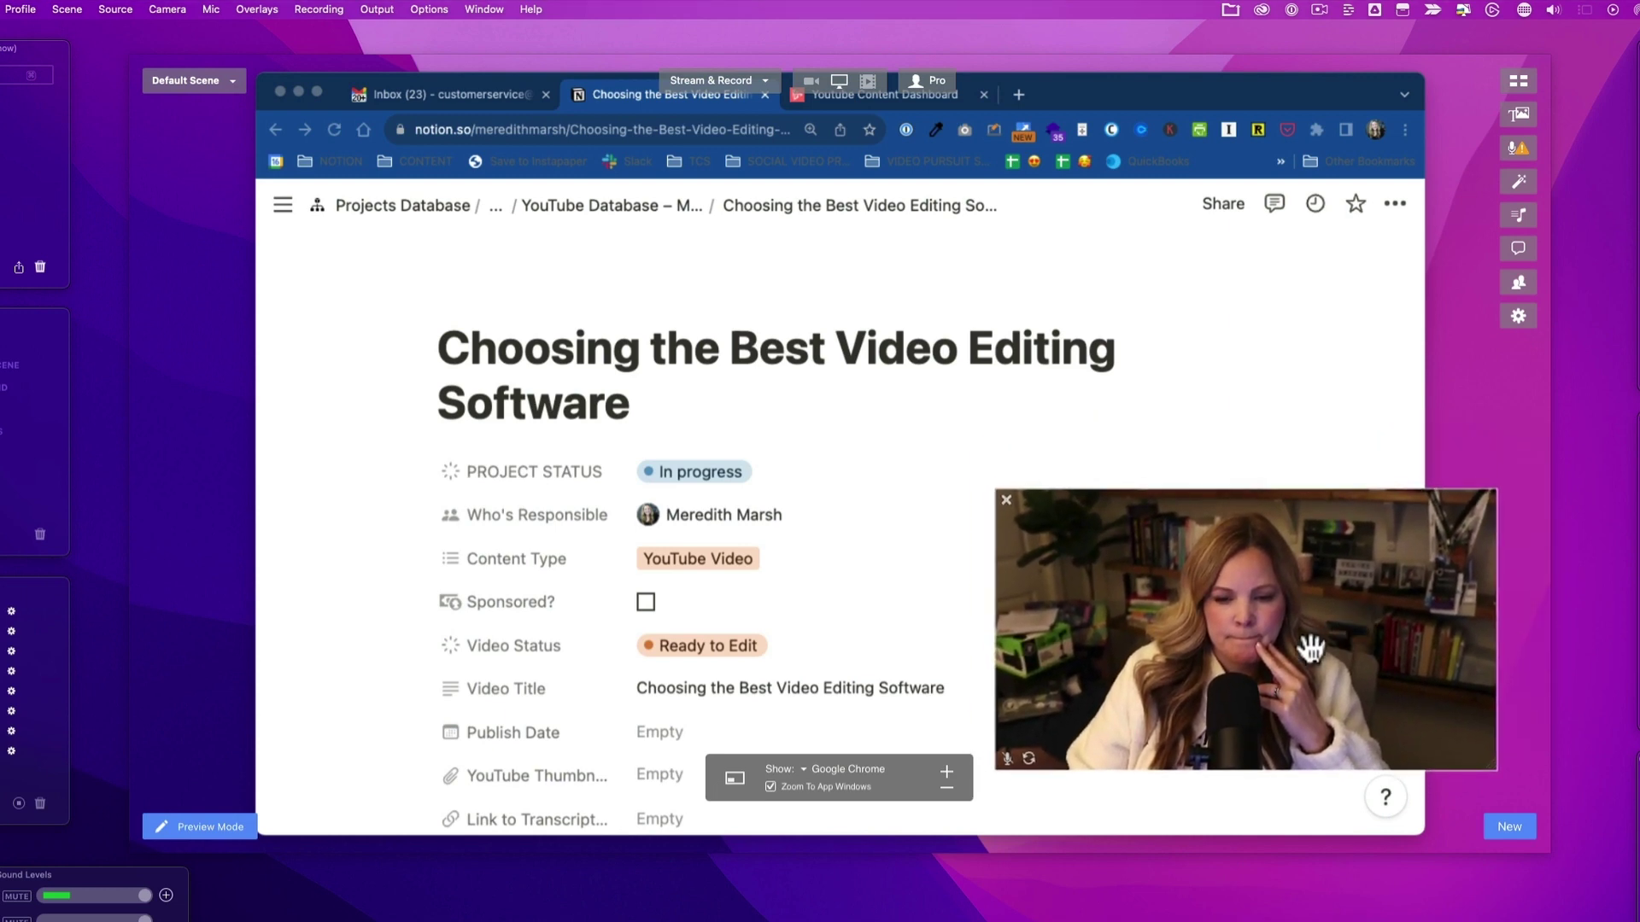
pyautogui.click(1028, 758)
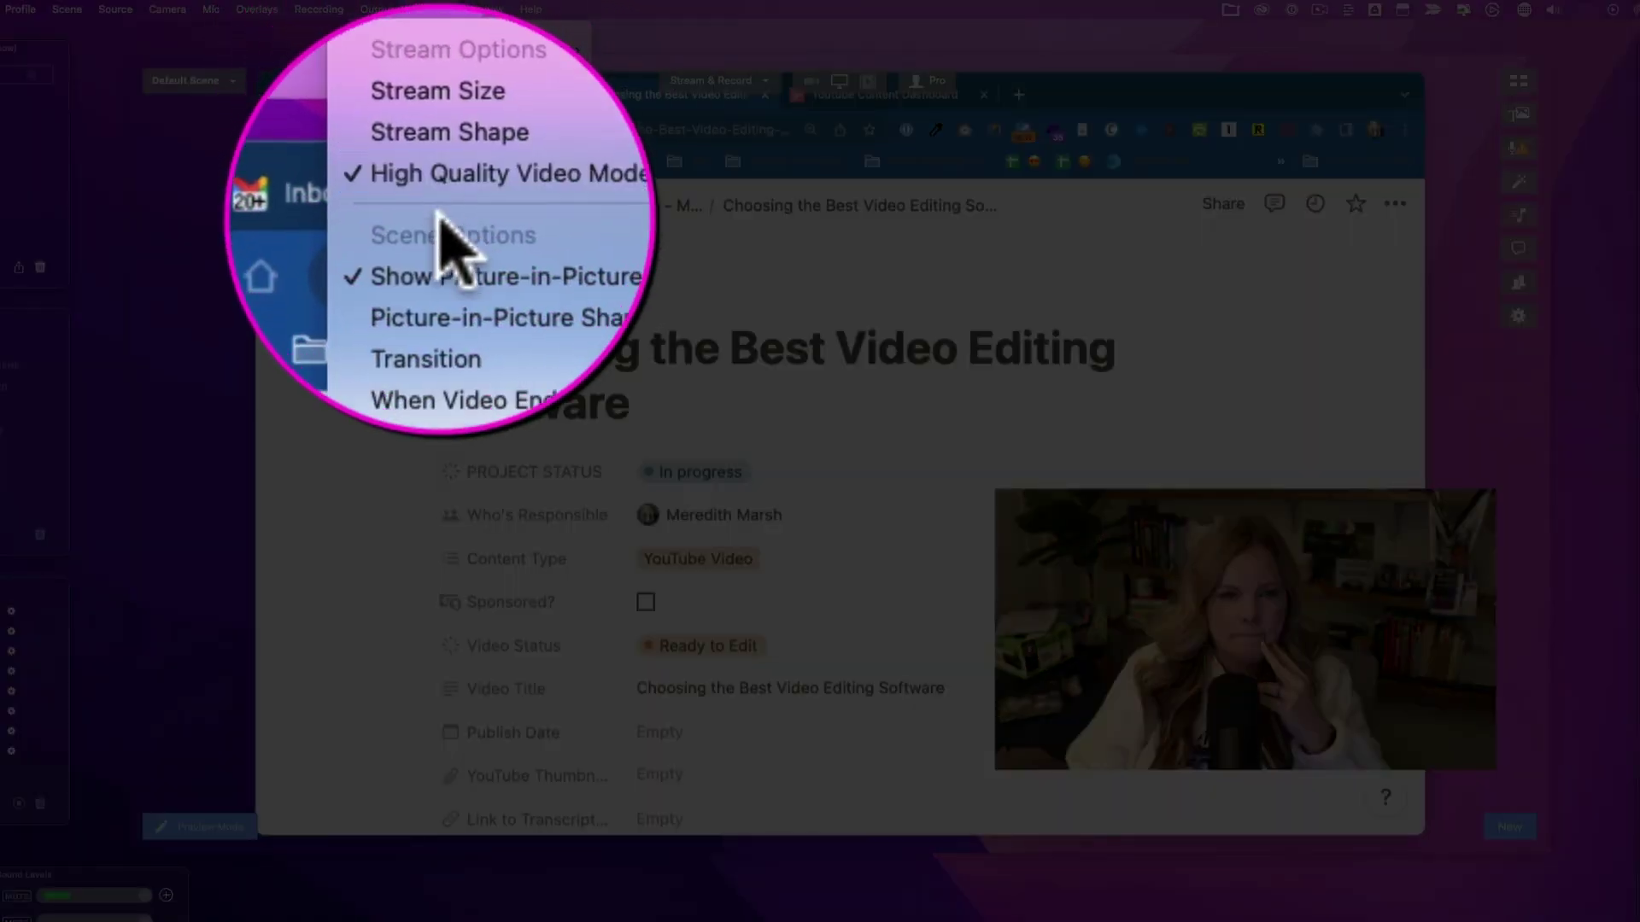
# Make the camera overlay a round bubble, enlarge it at the lower right, then return to full camera
pyautogui.moveTo(444, 148)
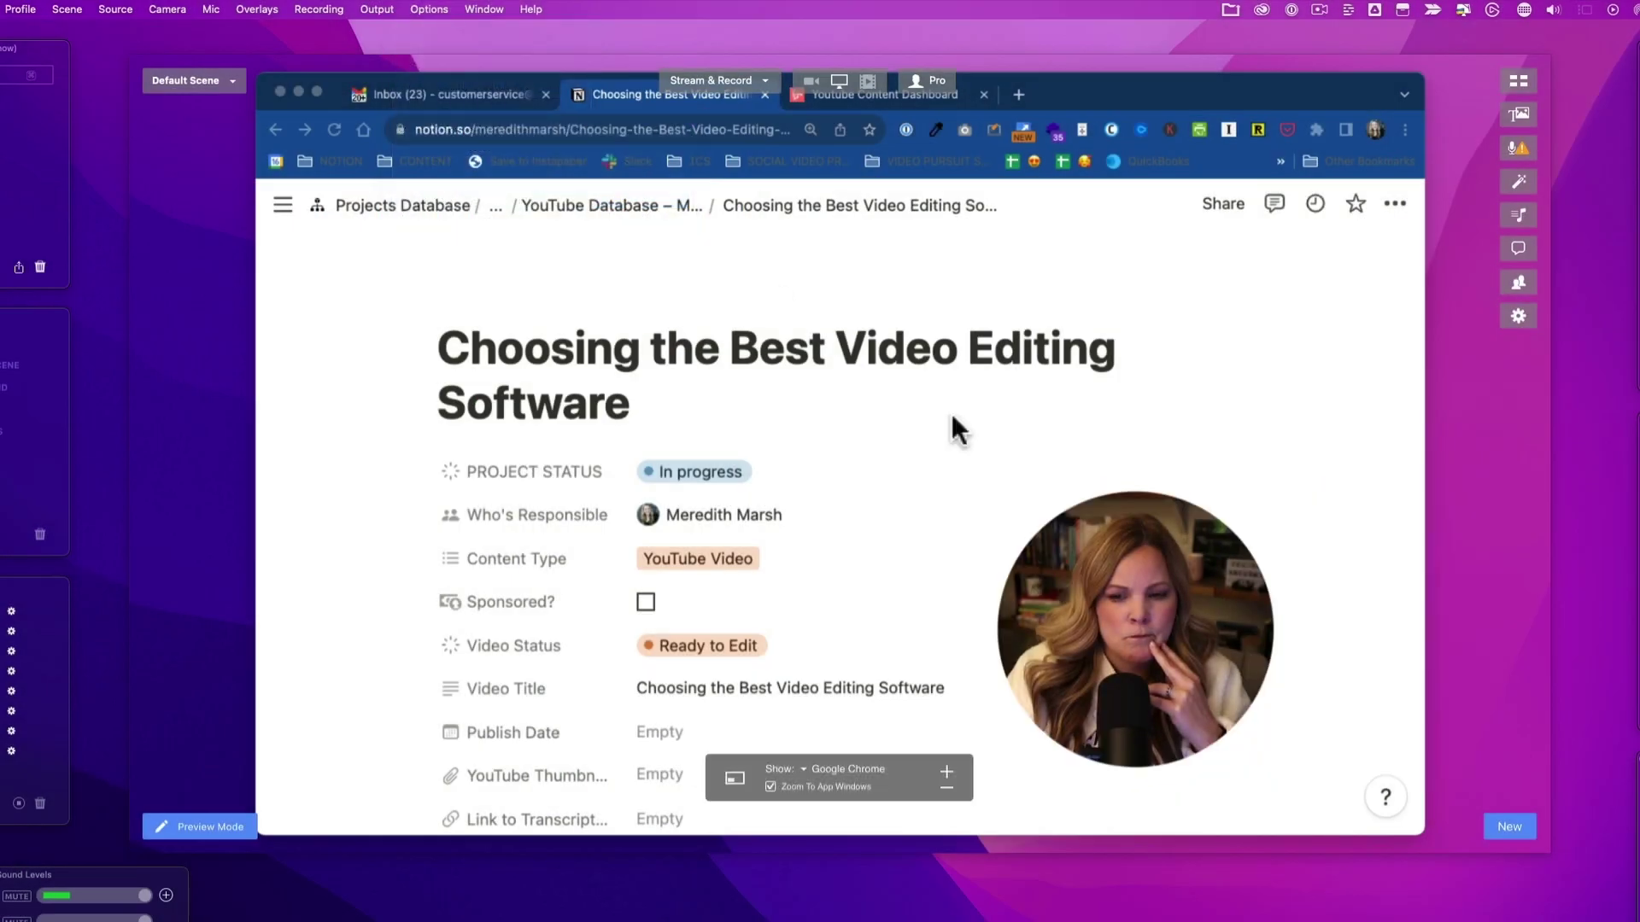
pyautogui.moveTo(1169, 681); pyautogui.dragTo(367, 727)
pyautogui.moveTo(310, 674); pyautogui.dragTo(1289, 567)
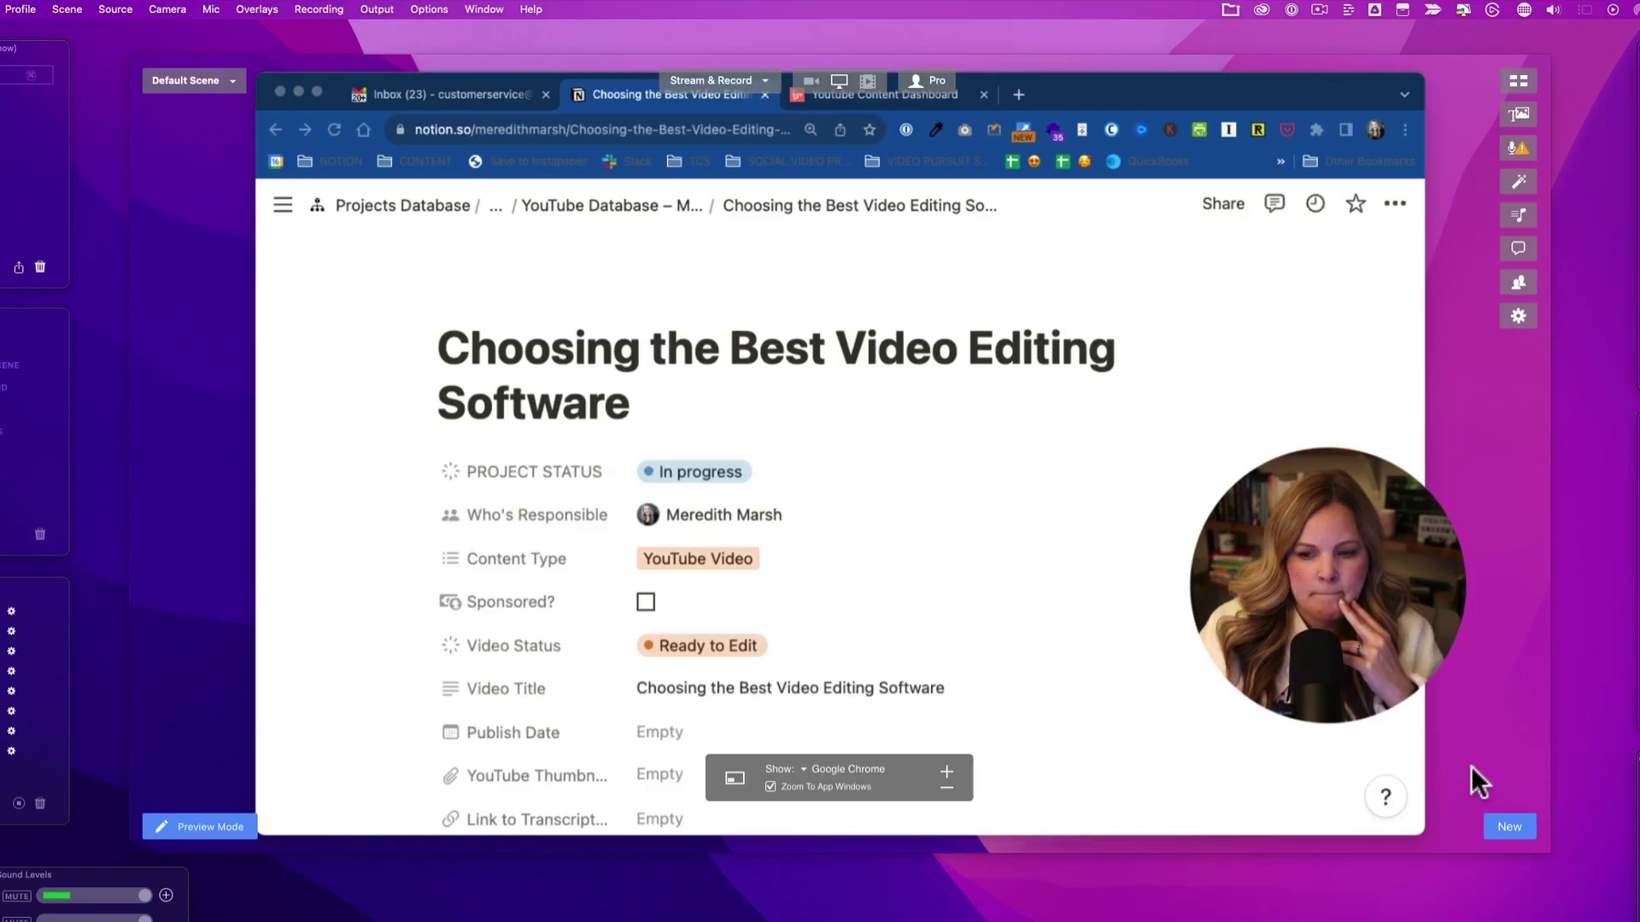
pyautogui.moveTo(1467, 726); pyautogui.dragTo(1570, 848)
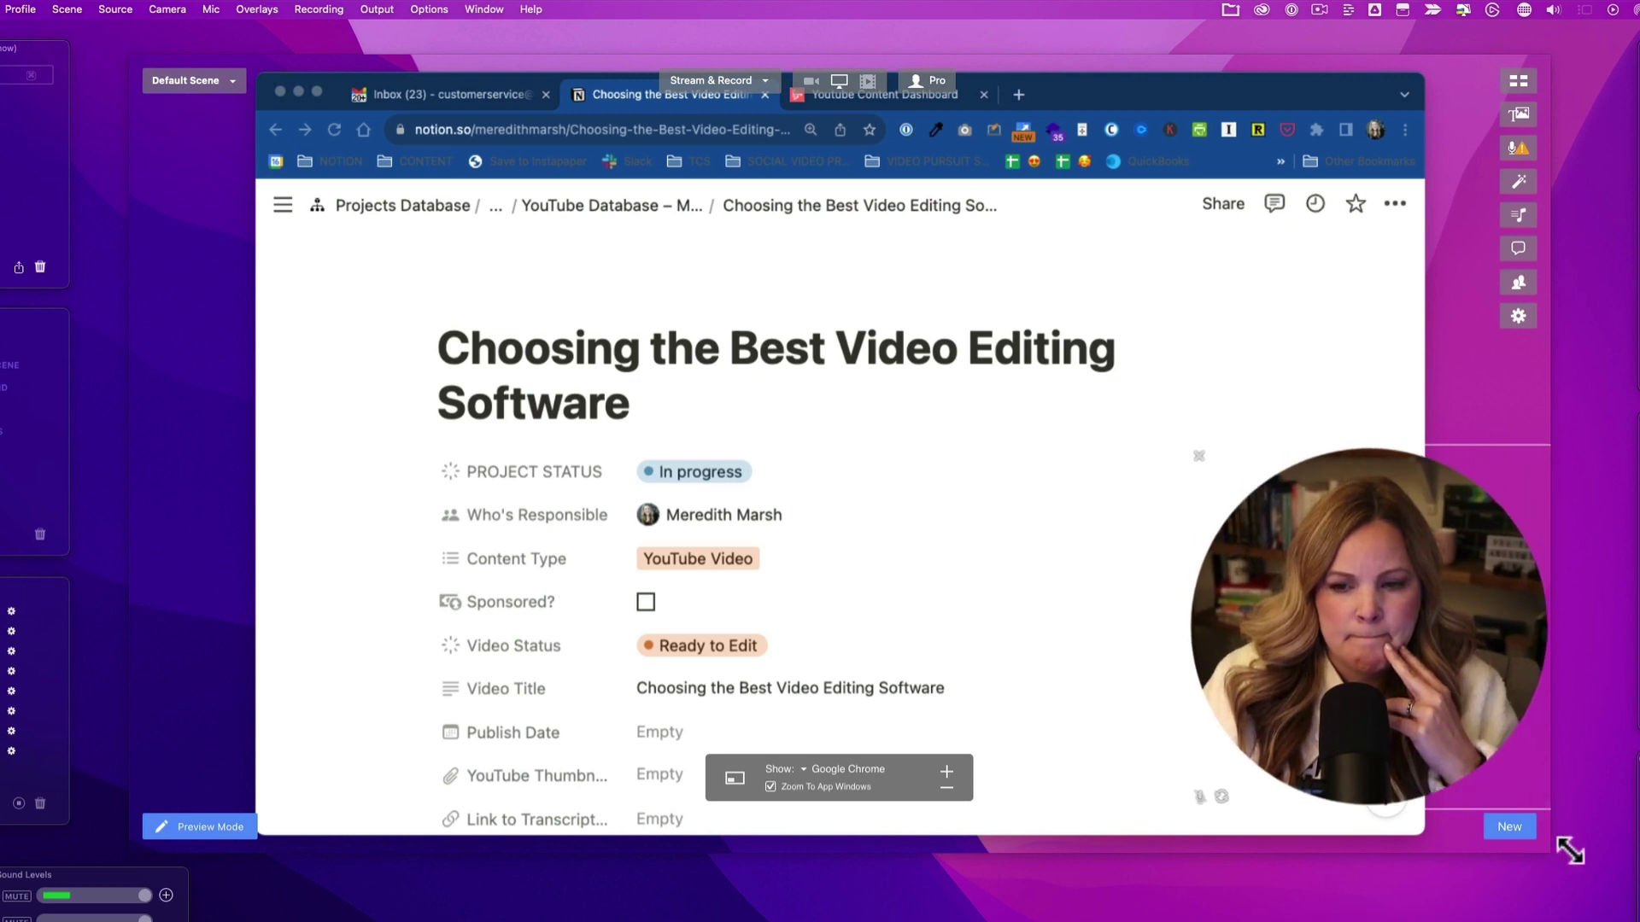
pyautogui.moveTo(1466, 730); pyautogui.dragTo(1407, 722)
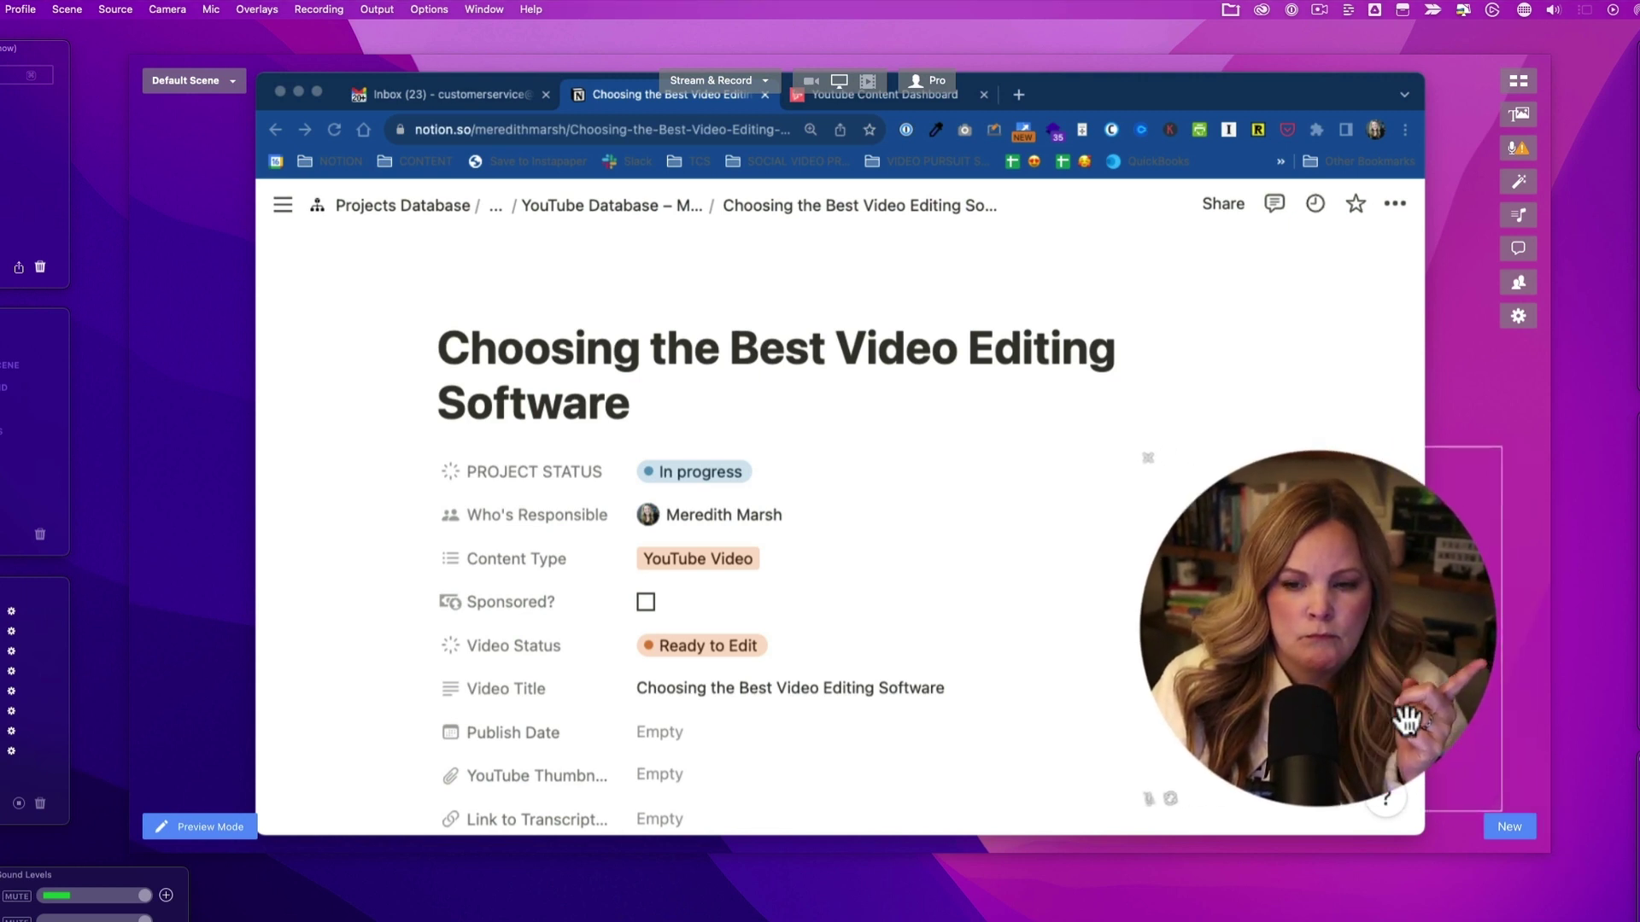
pyautogui.moveTo(1374, 706); pyautogui.dragTo(1401, 385)
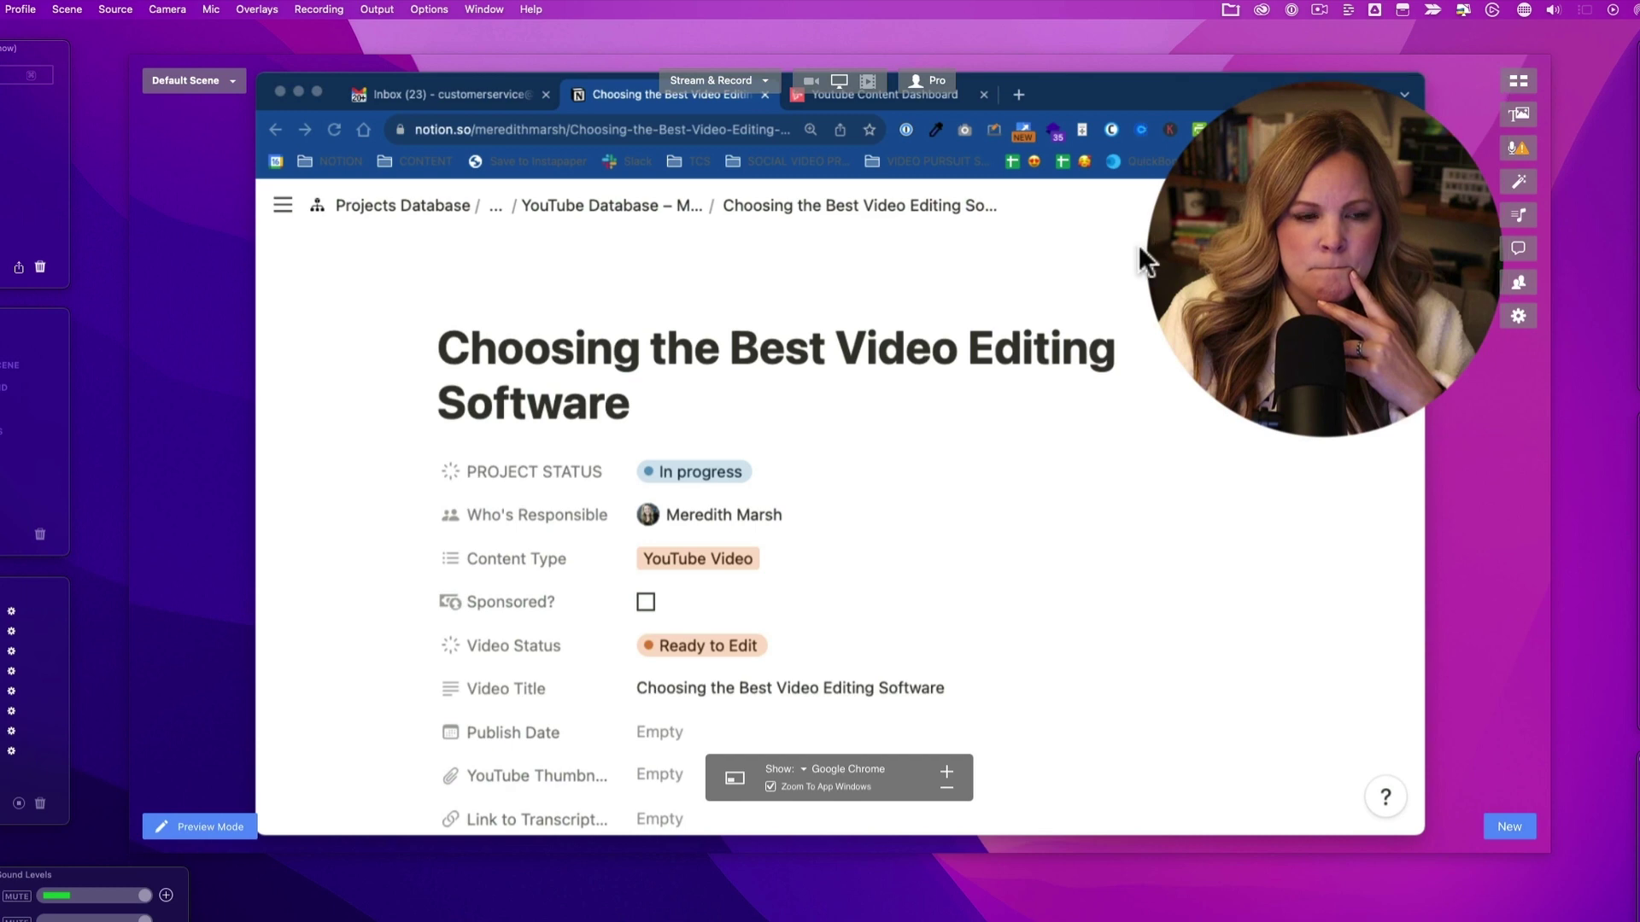
pyautogui.moveTo(1255, 274); pyautogui.dragTo(1264, 622)
pyautogui.click(812, 73)
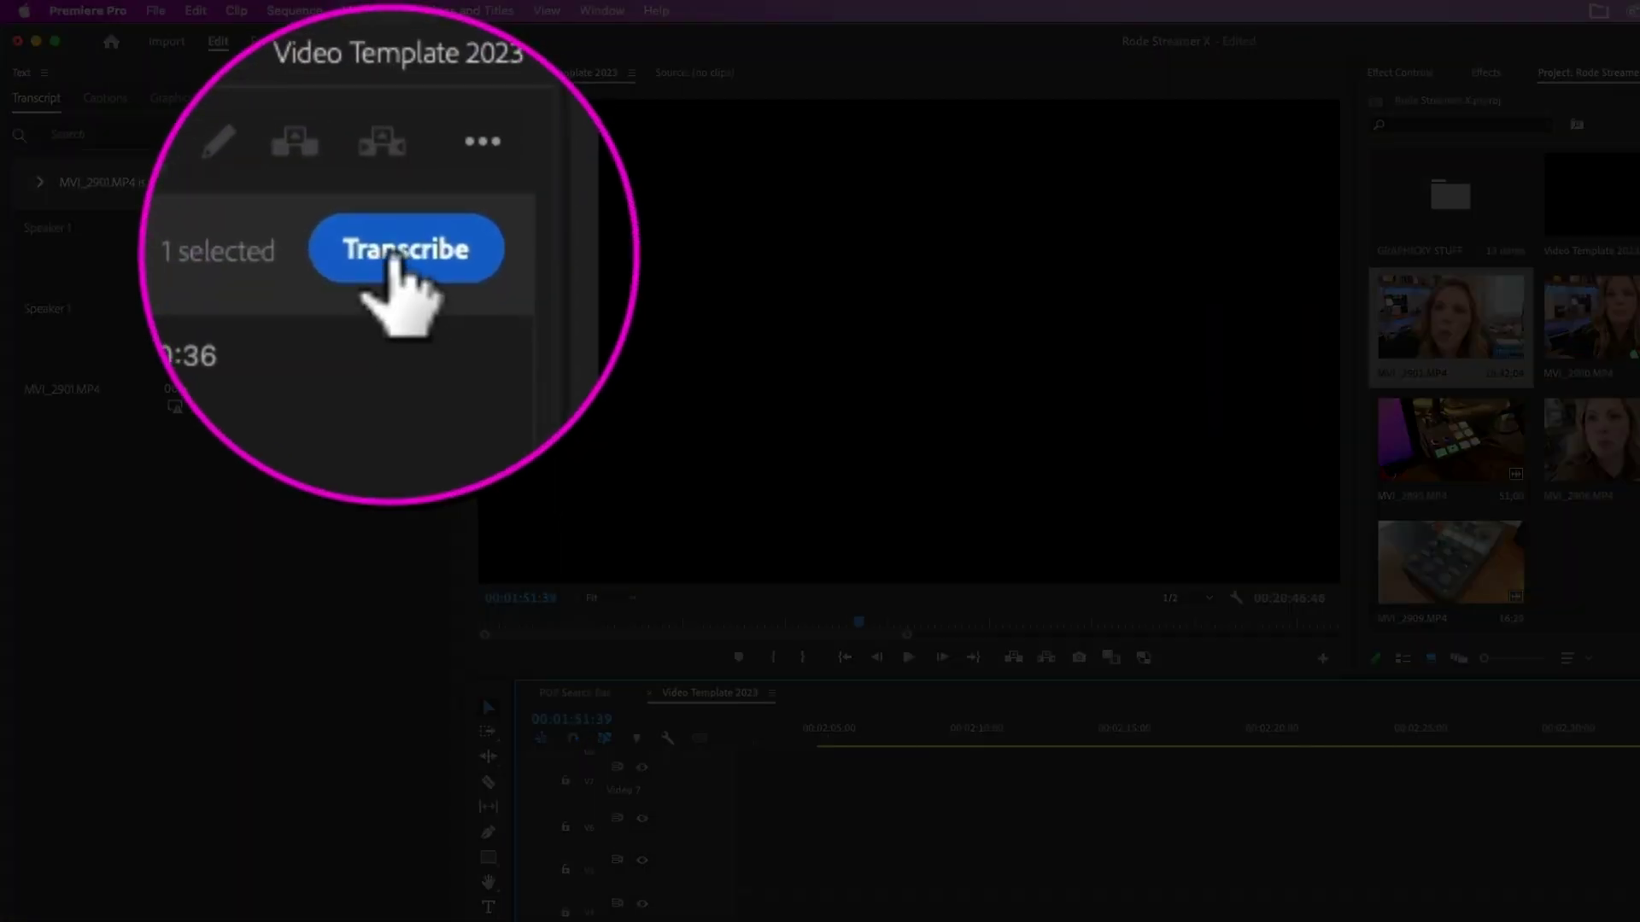
# Transcribe MVI_2901.MP4, play back a transcript passage, and show AtomX Camera Movements Linear effects
pyautogui.click(395, 258)
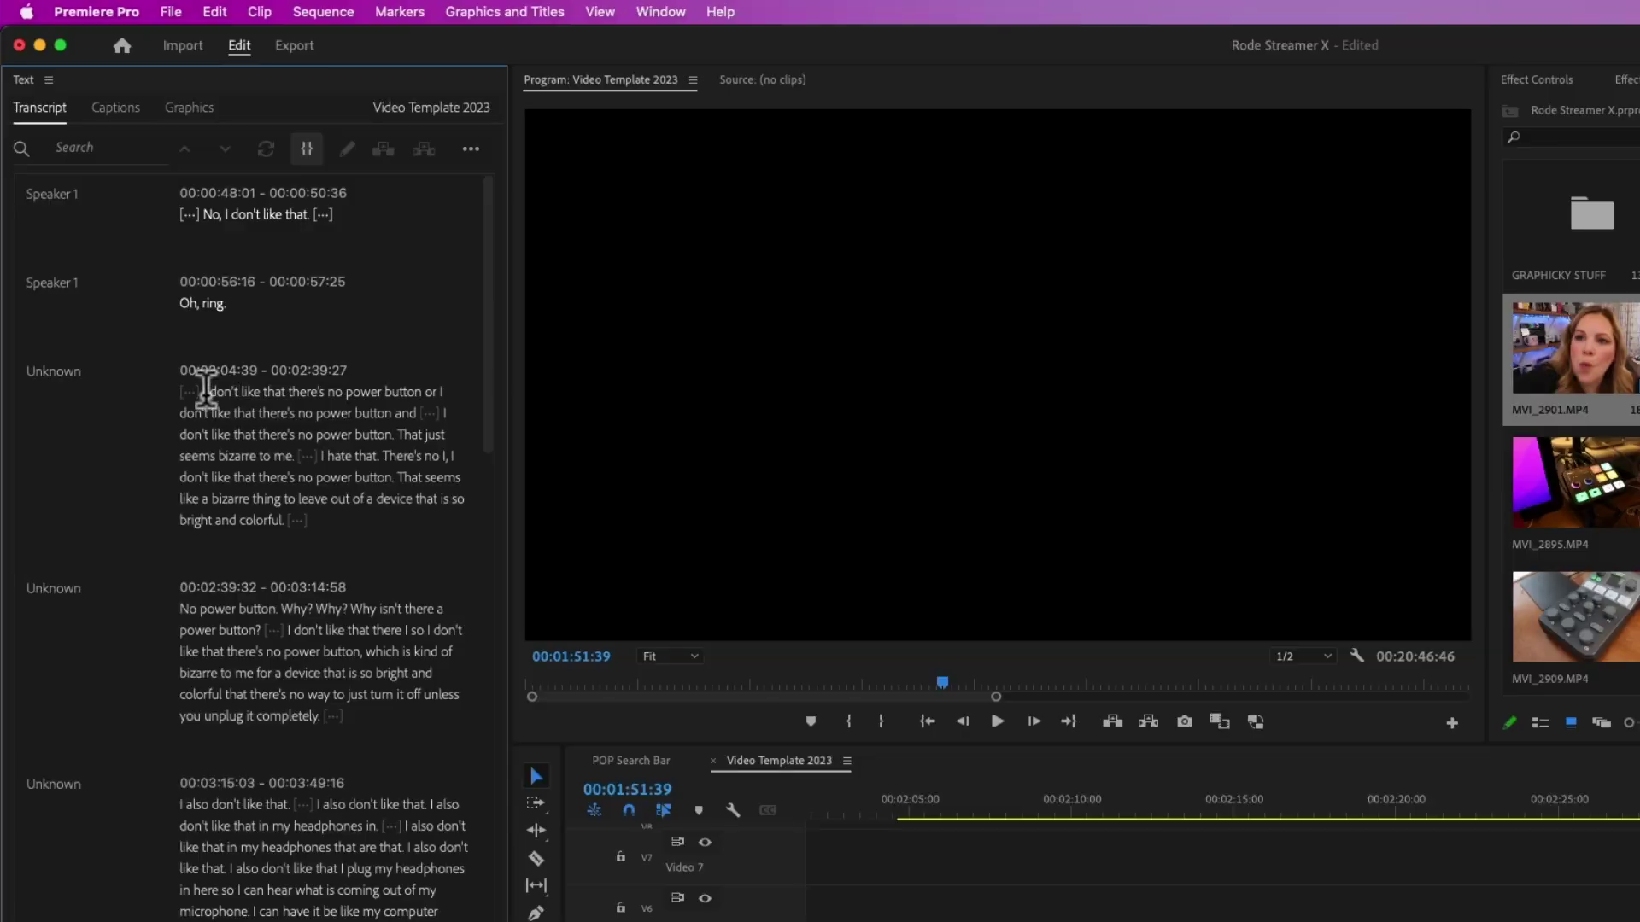
pyautogui.click(206, 390)
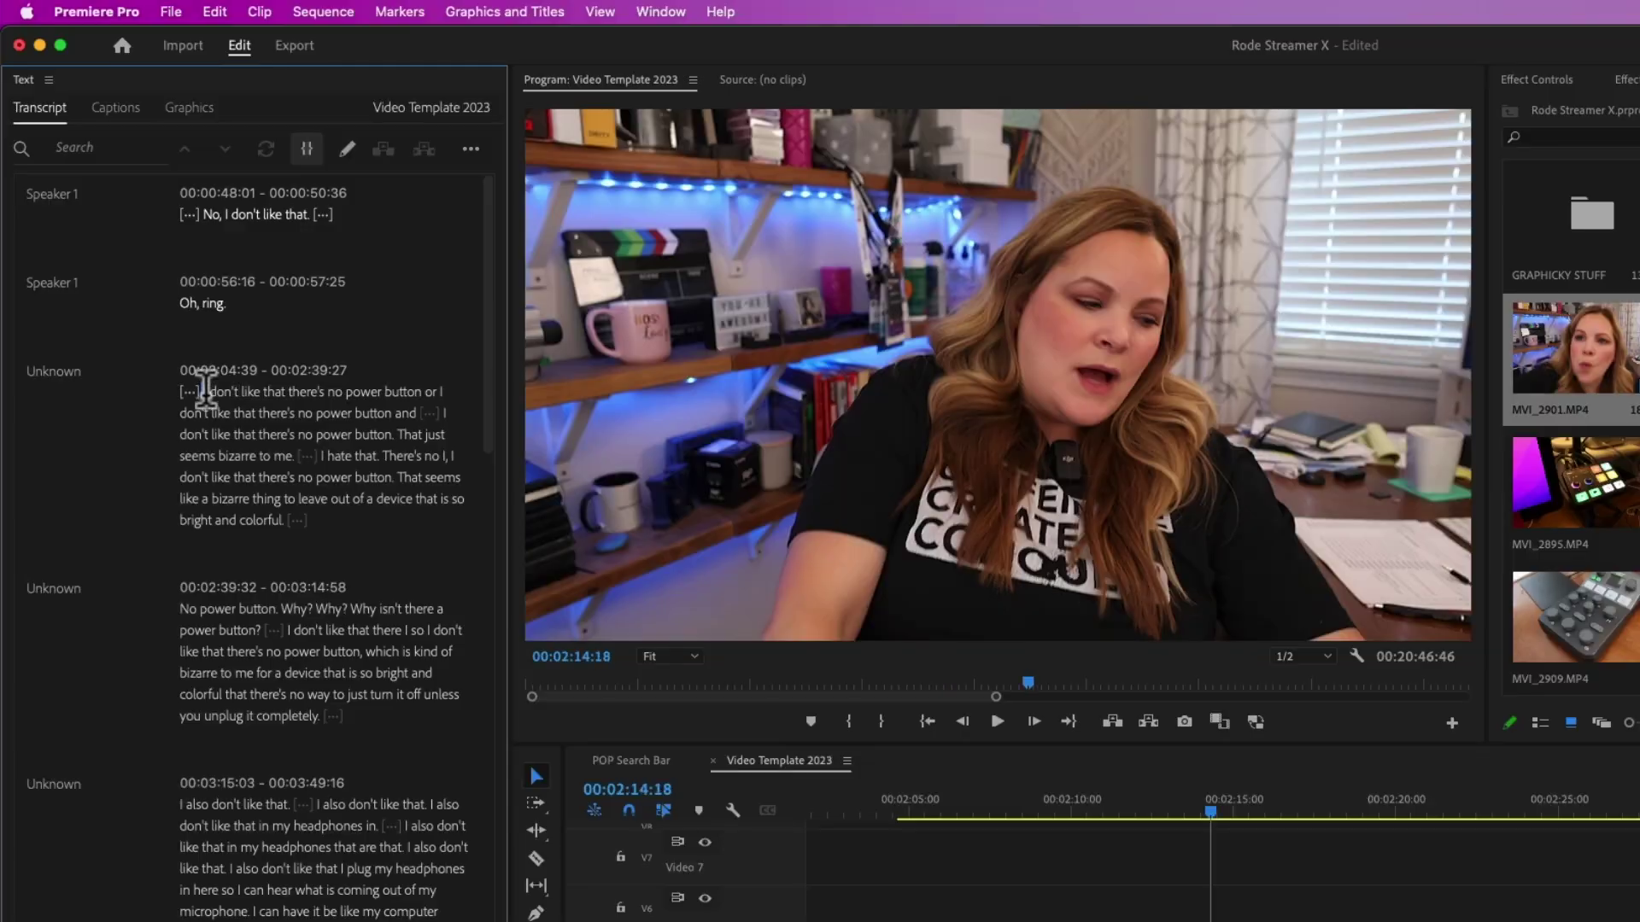
pyautogui.press('space')
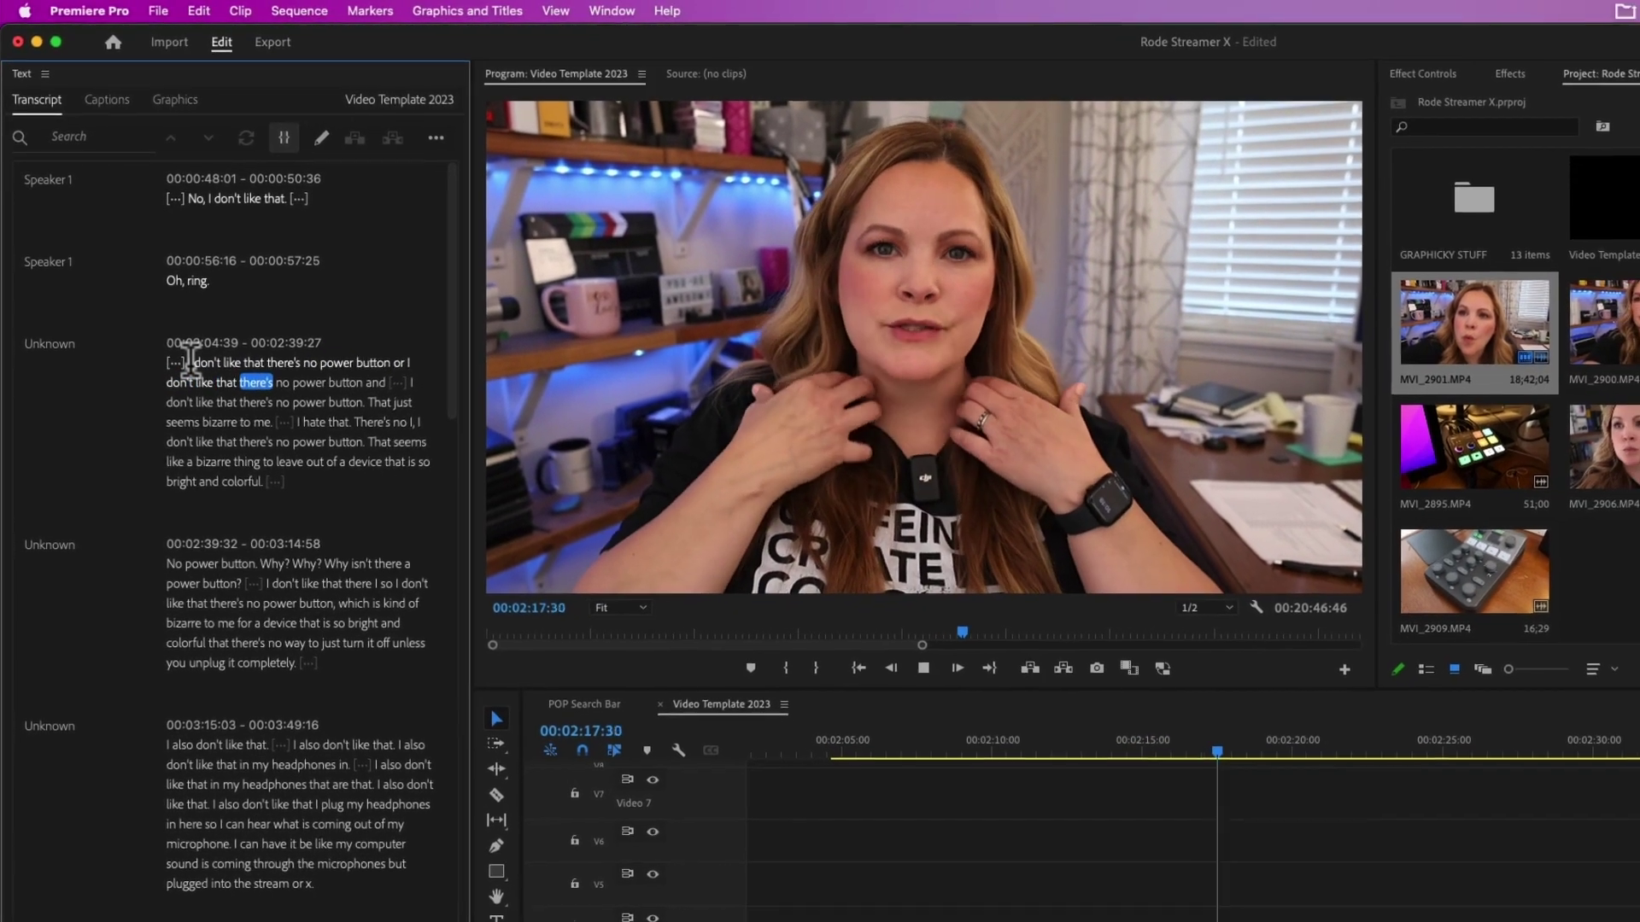
pyautogui.press('space')
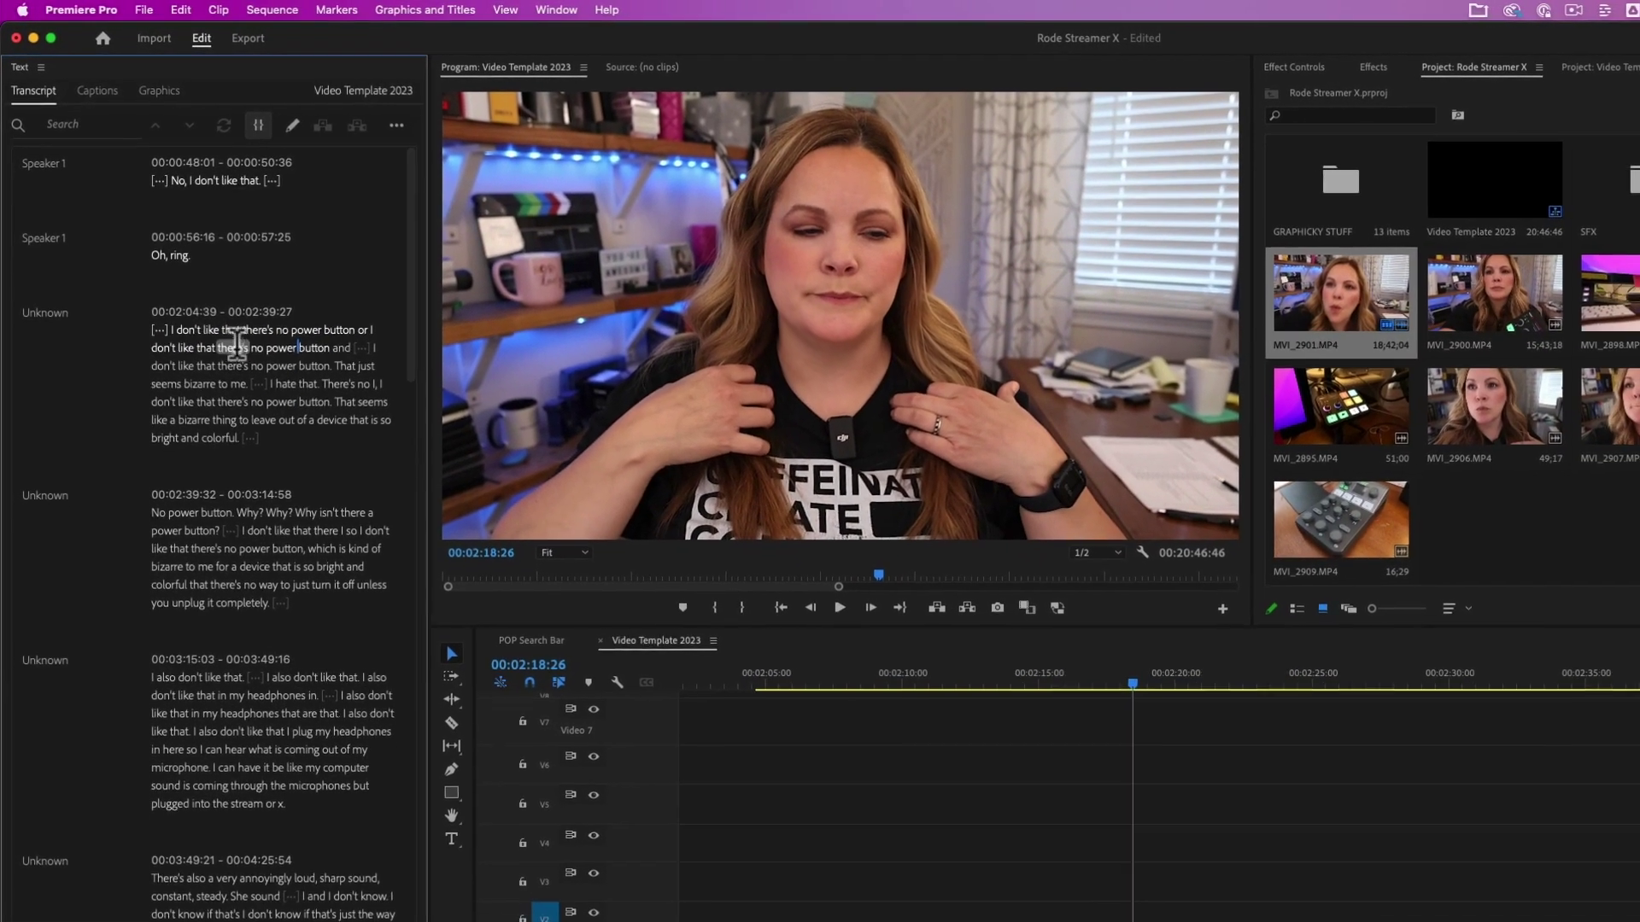
pyautogui.press('space')
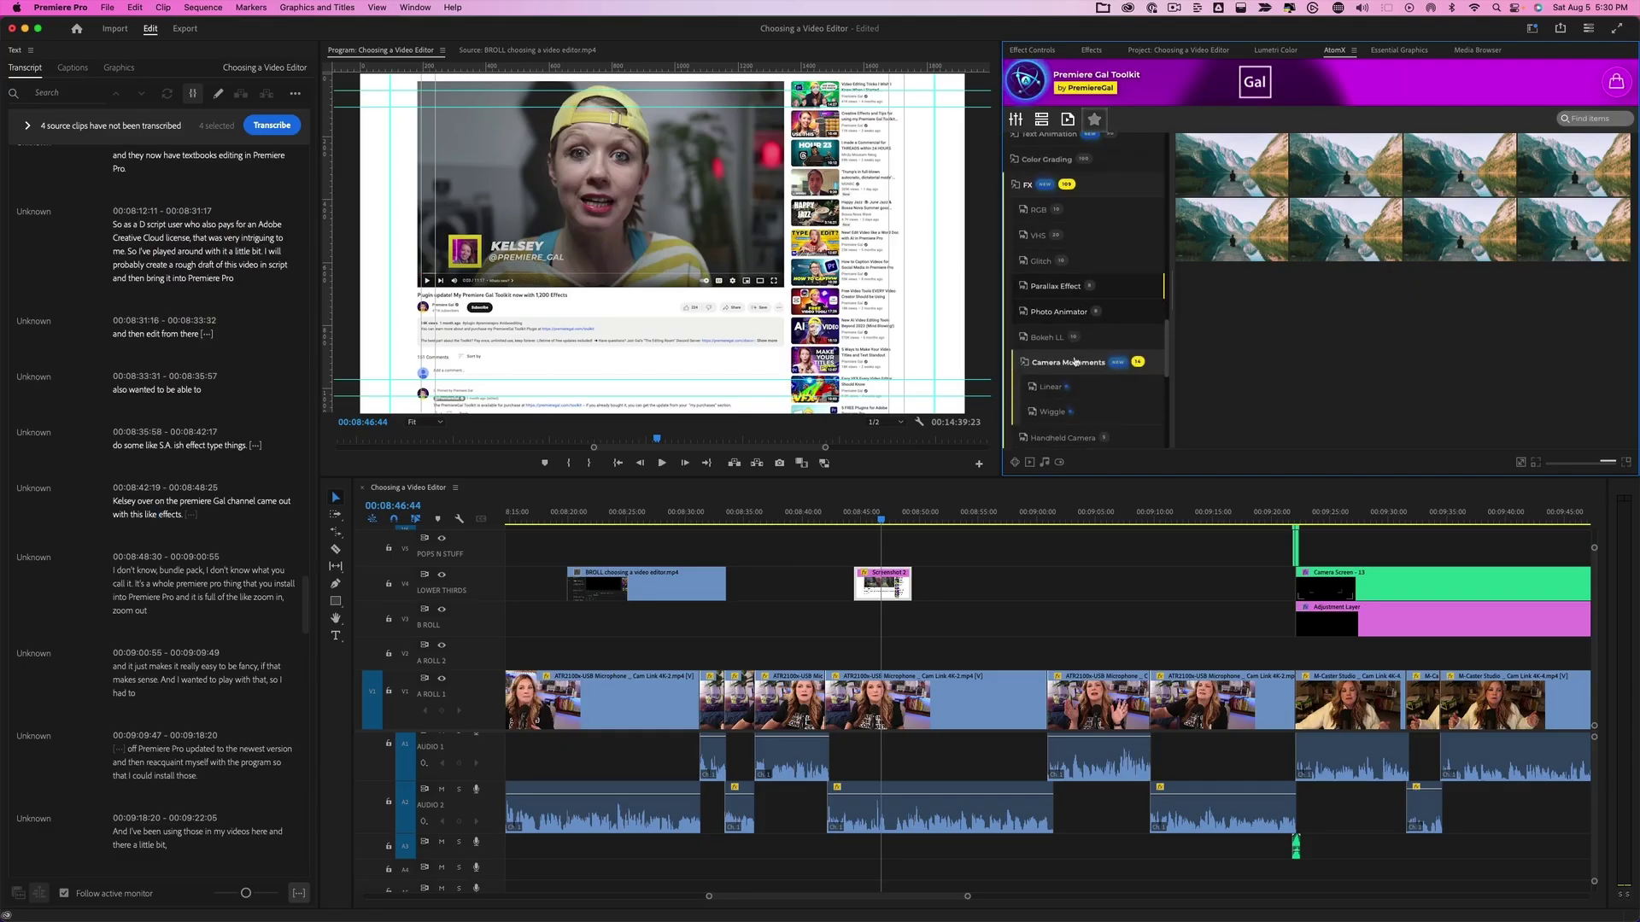
pyautogui.click(1050, 351)
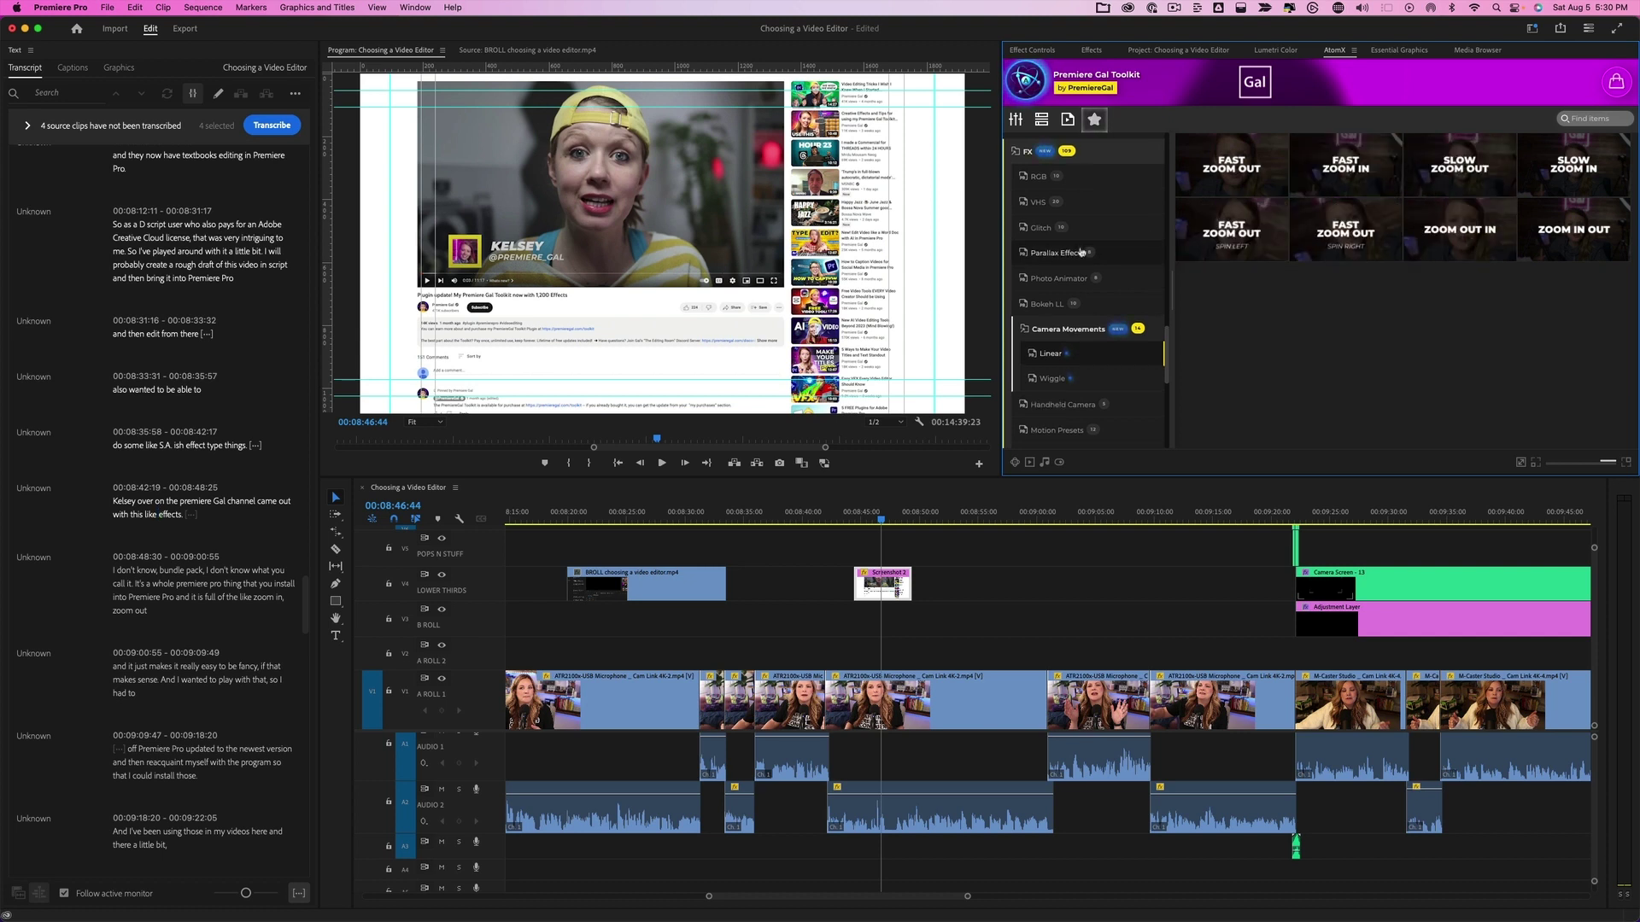
# Browse AtomX transitions: Zoom Basic, Directional Hit, then Perspective Camera Type 1
pyautogui.scroll(4, 1081, 253)
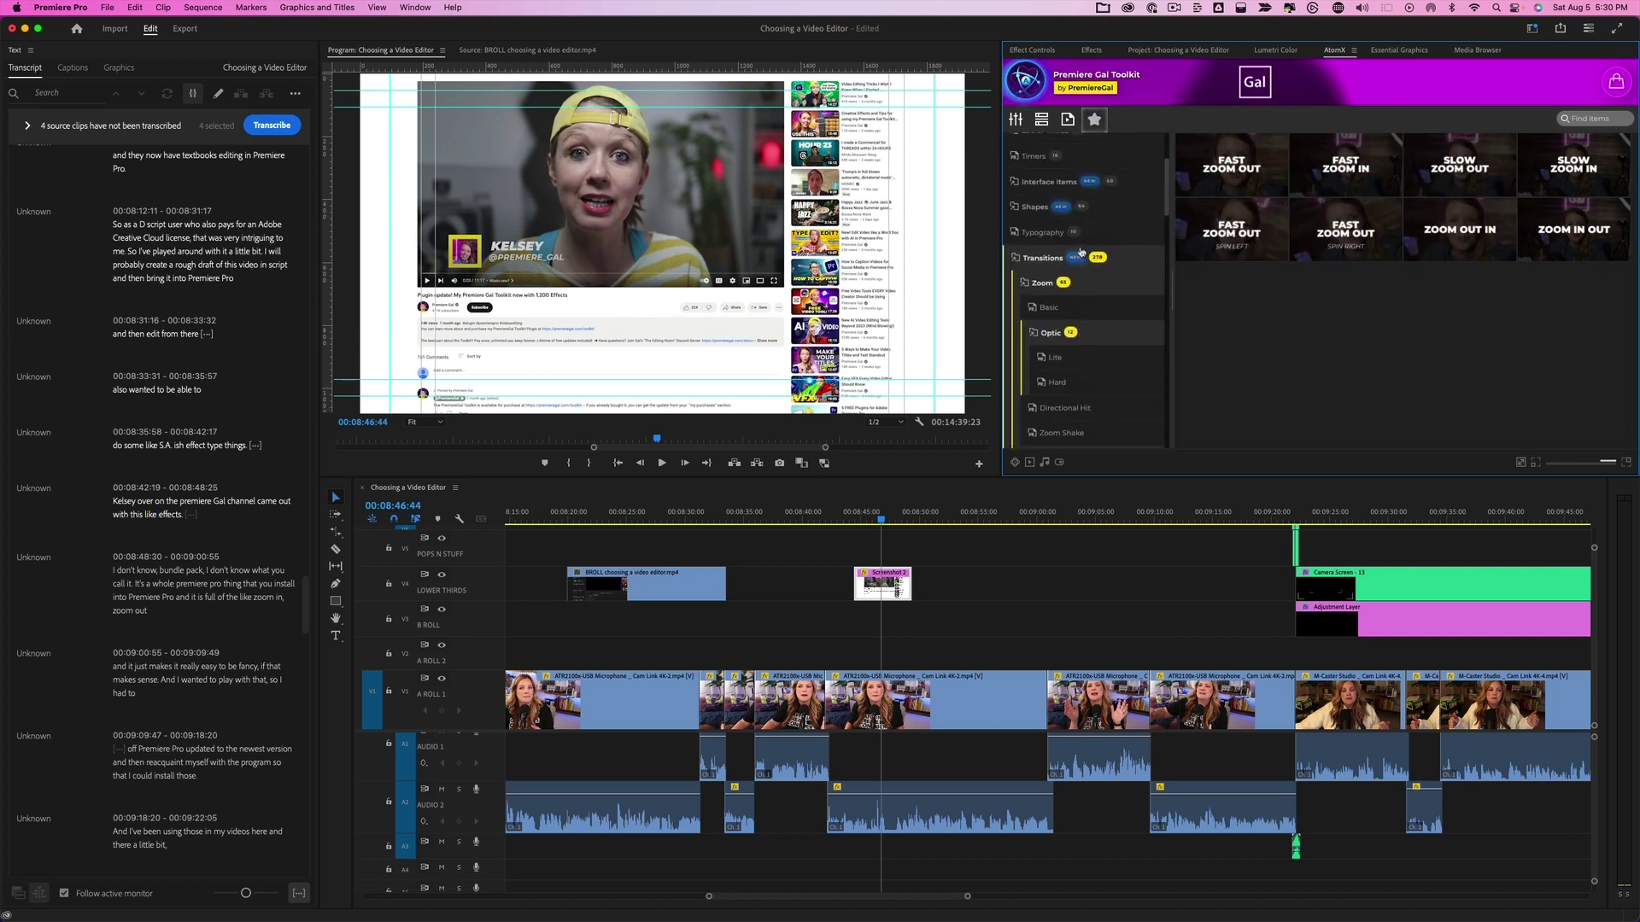
pyautogui.click(1048, 264)
pyautogui.click(1064, 363)
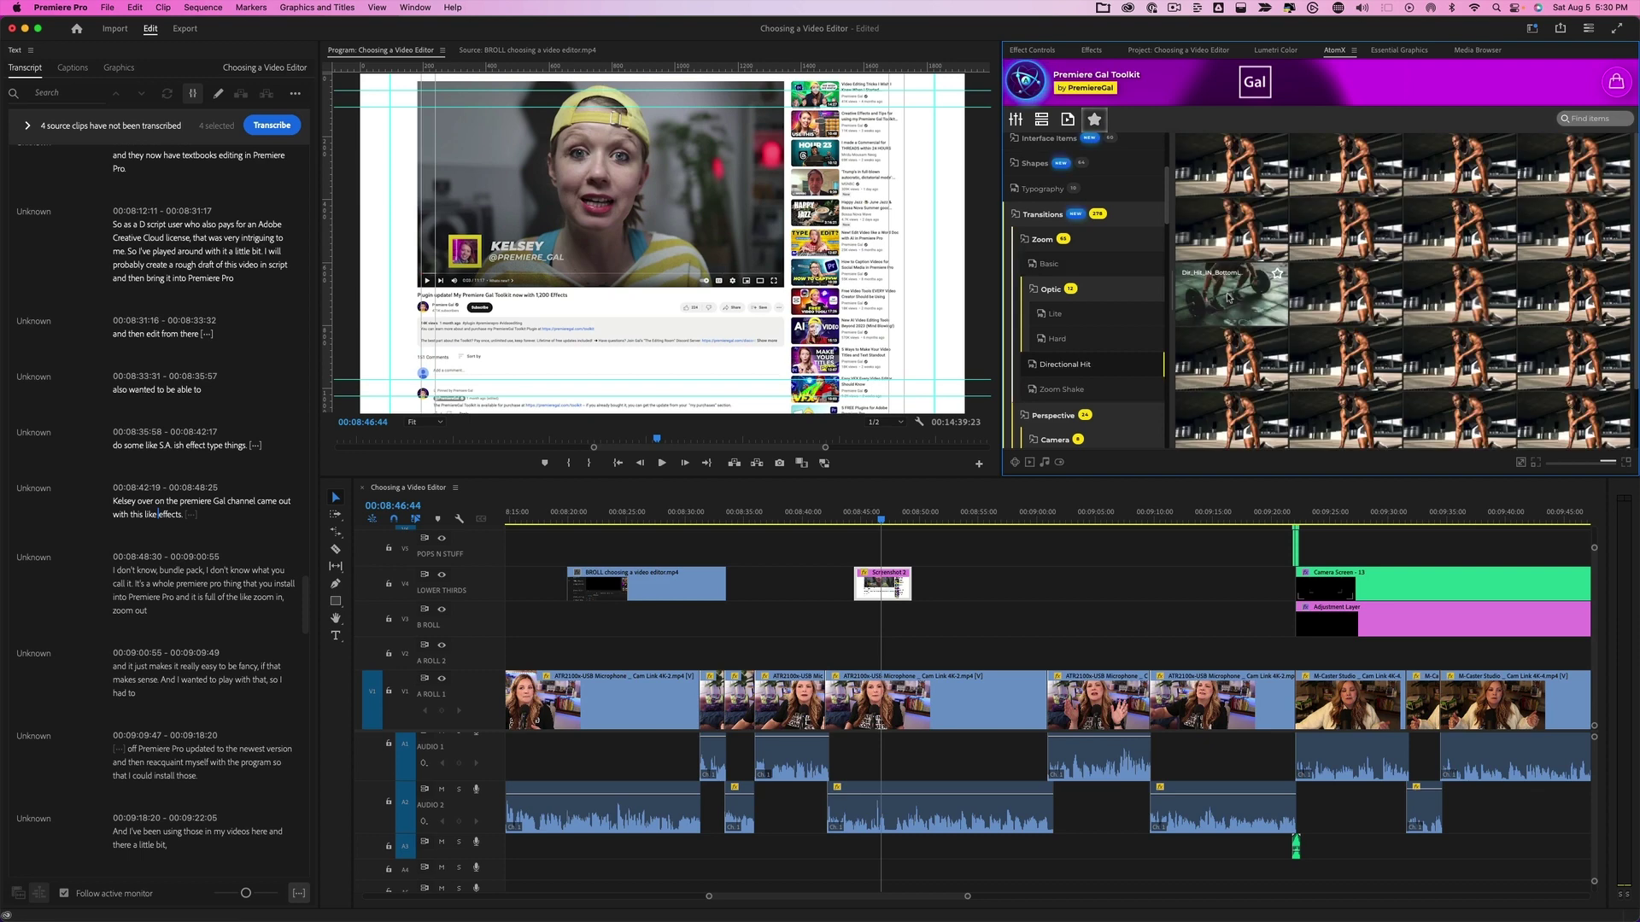
pyautogui.scroll(-3, 1087, 391)
pyautogui.click(1057, 334)
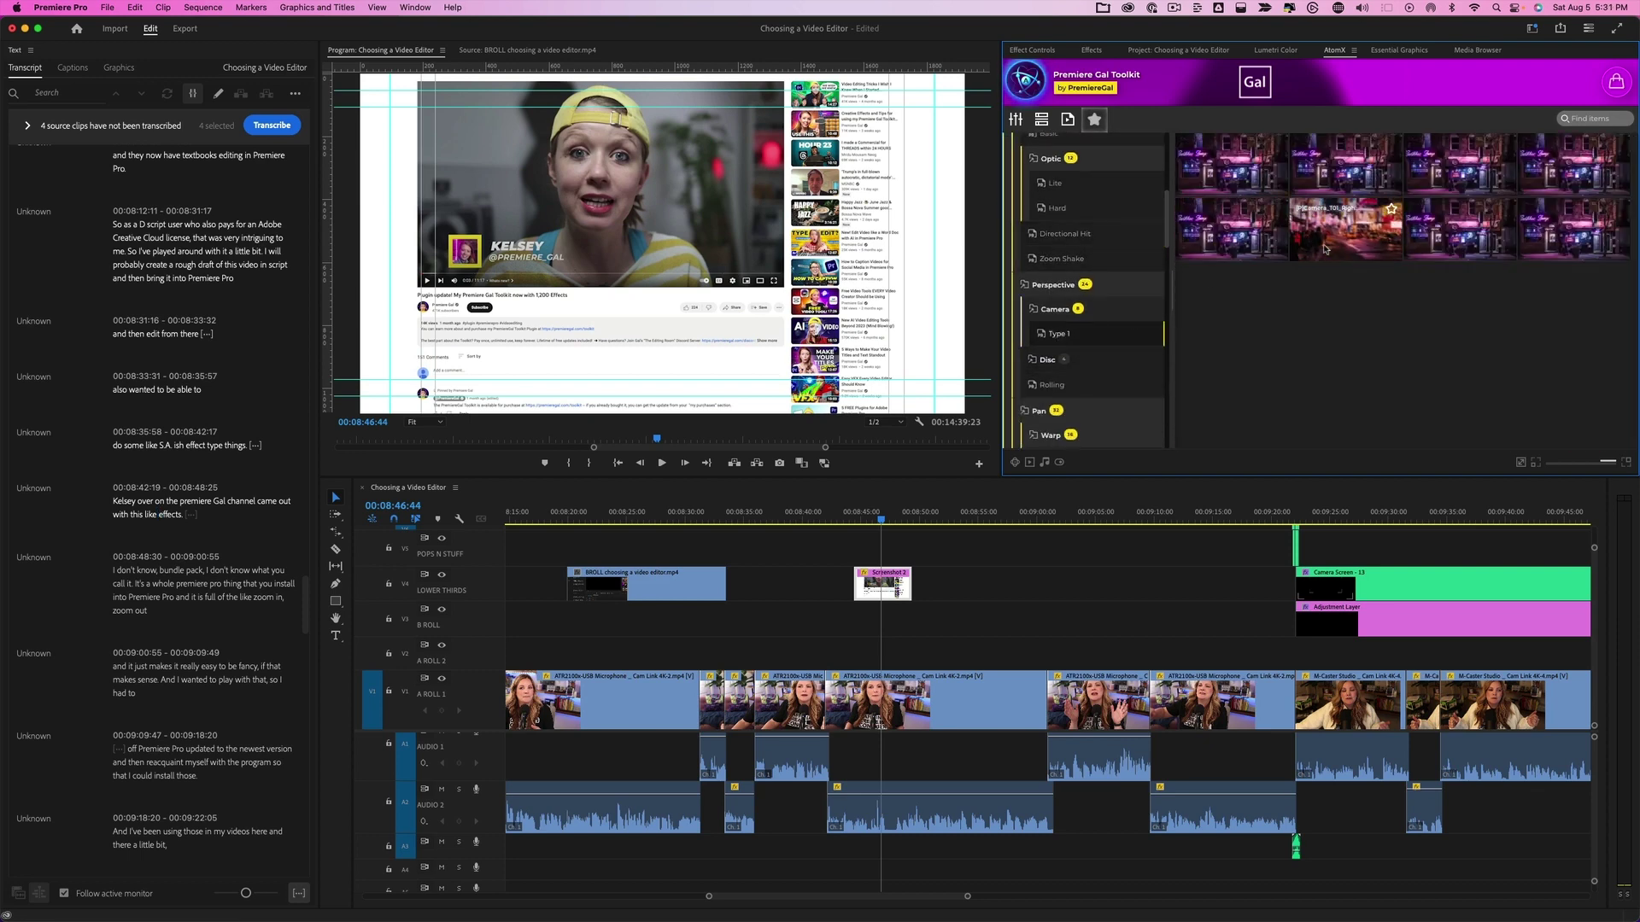